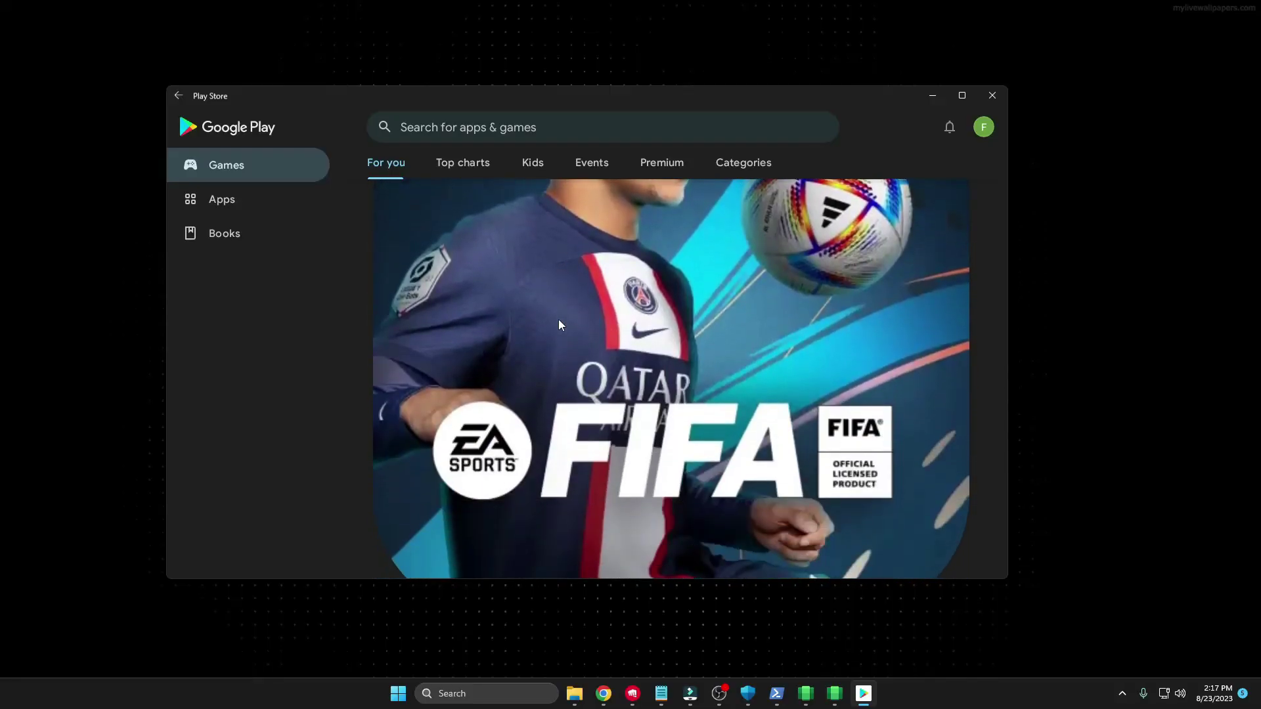
pyautogui.scroll(-2, 575, 361)
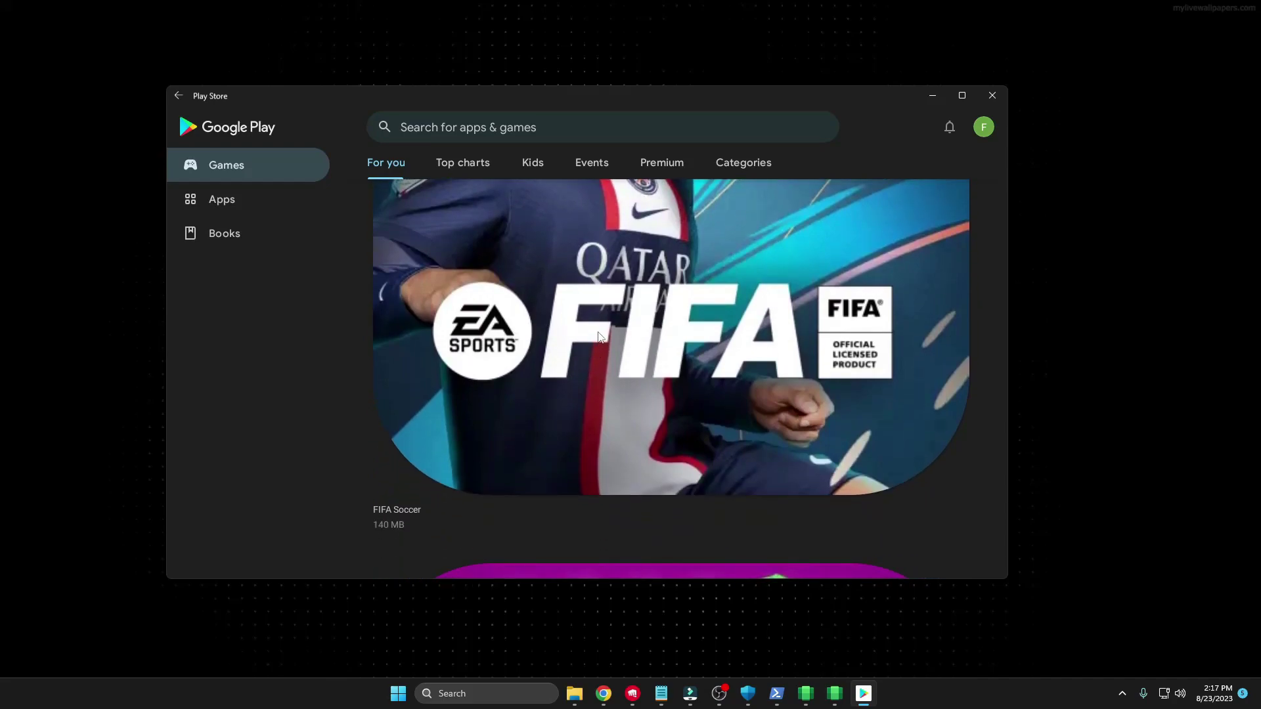
# Open the FIFA Soccer store page, install the game, and launch it with Play.
pyautogui.click(598, 337)
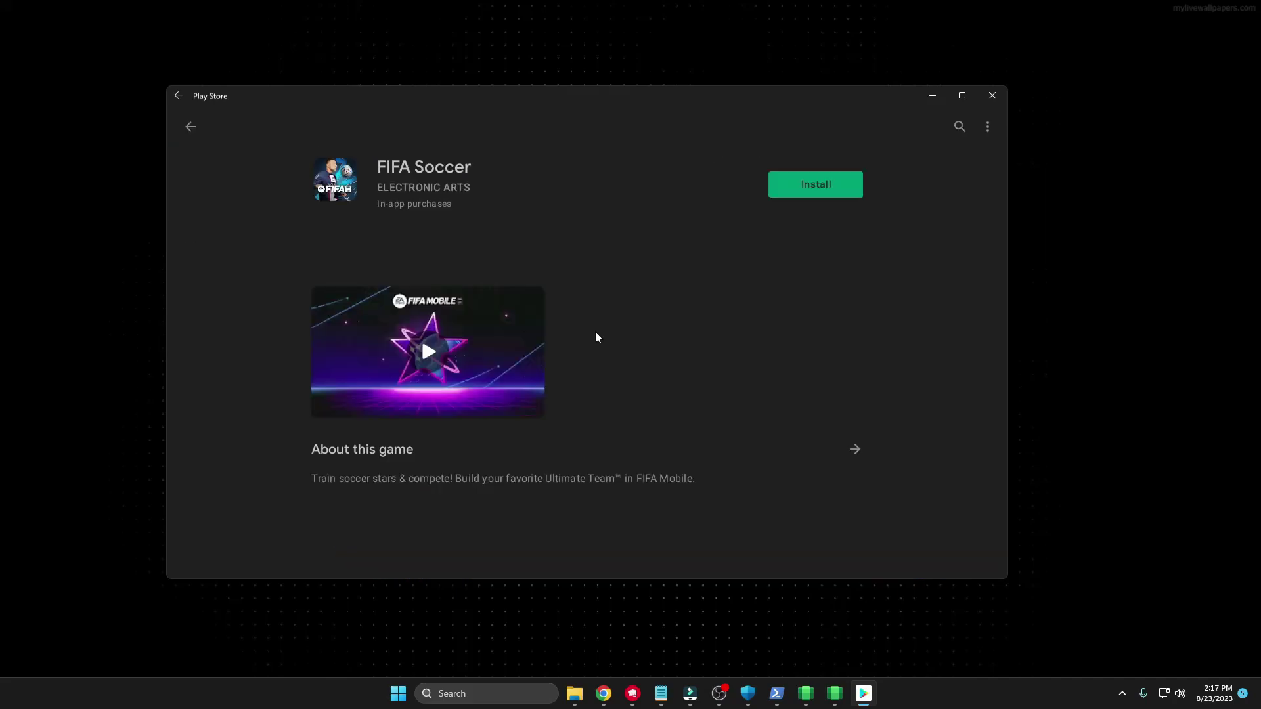
pyautogui.click(786, 197)
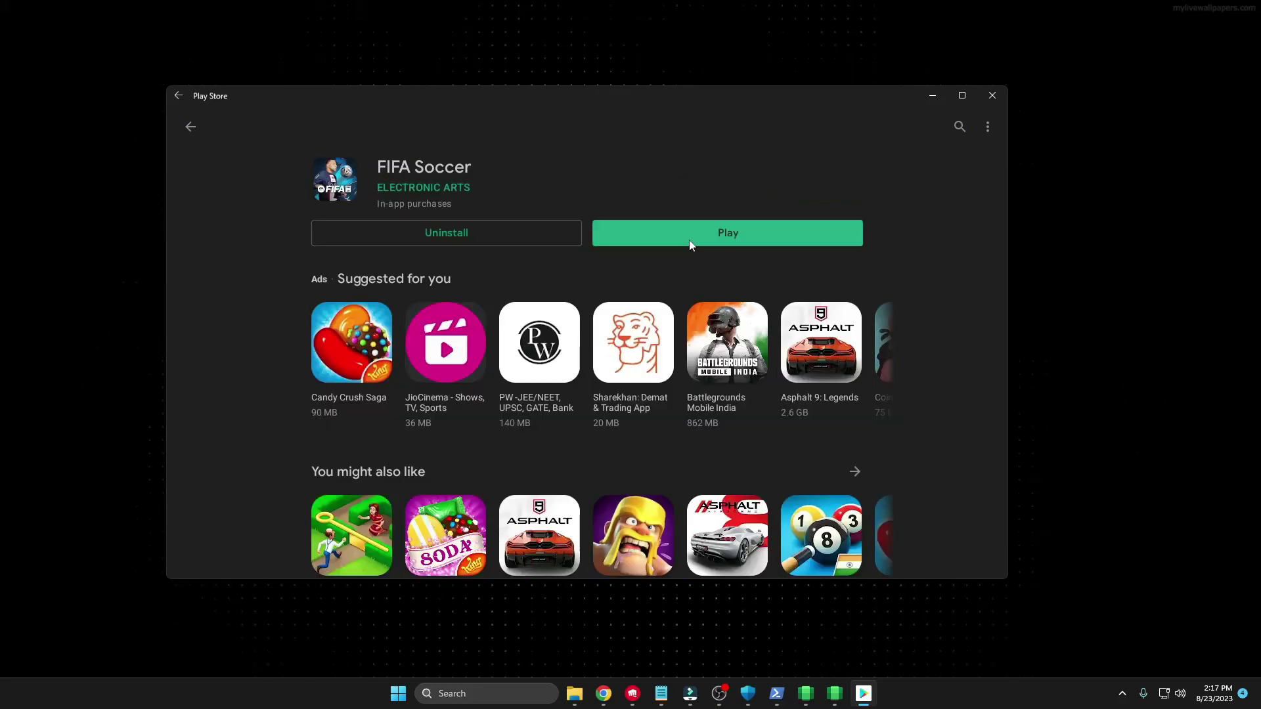
pyautogui.click(690, 241)
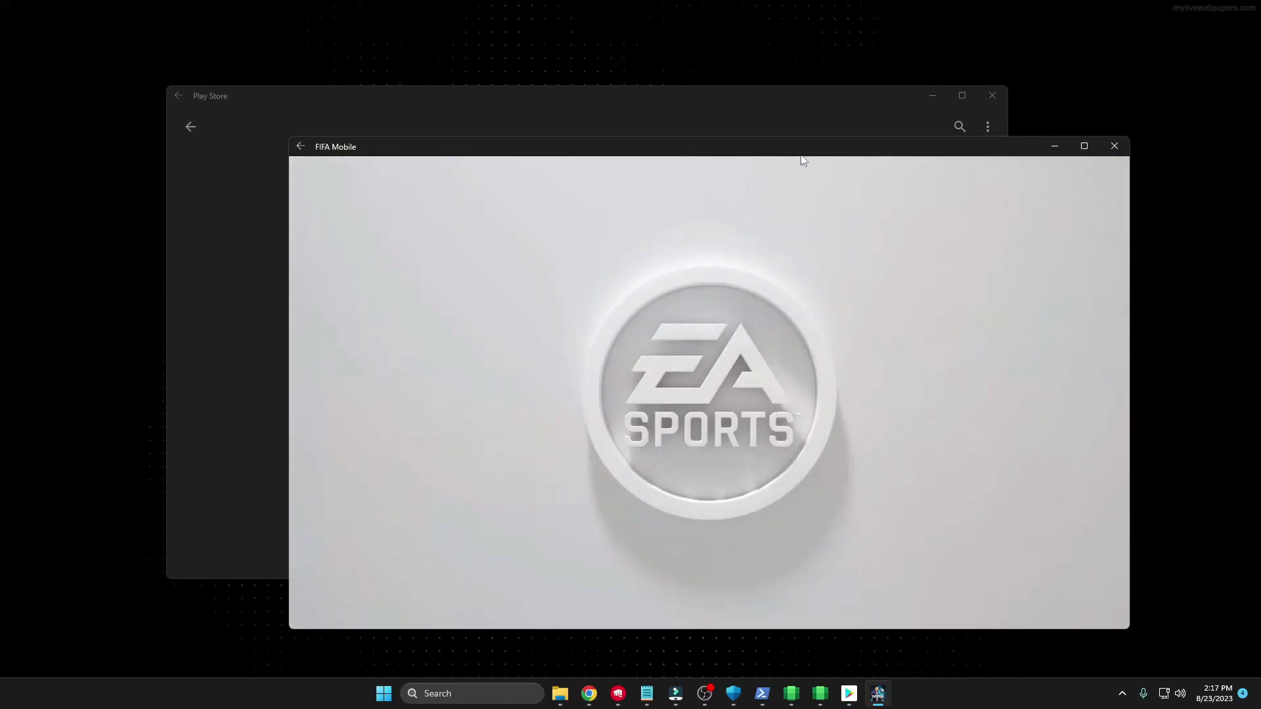
# Drag the FIFA Mobile window up and to the left during the intro.
pyautogui.moveTo(802, 148); pyautogui.dragTo(740, 124)
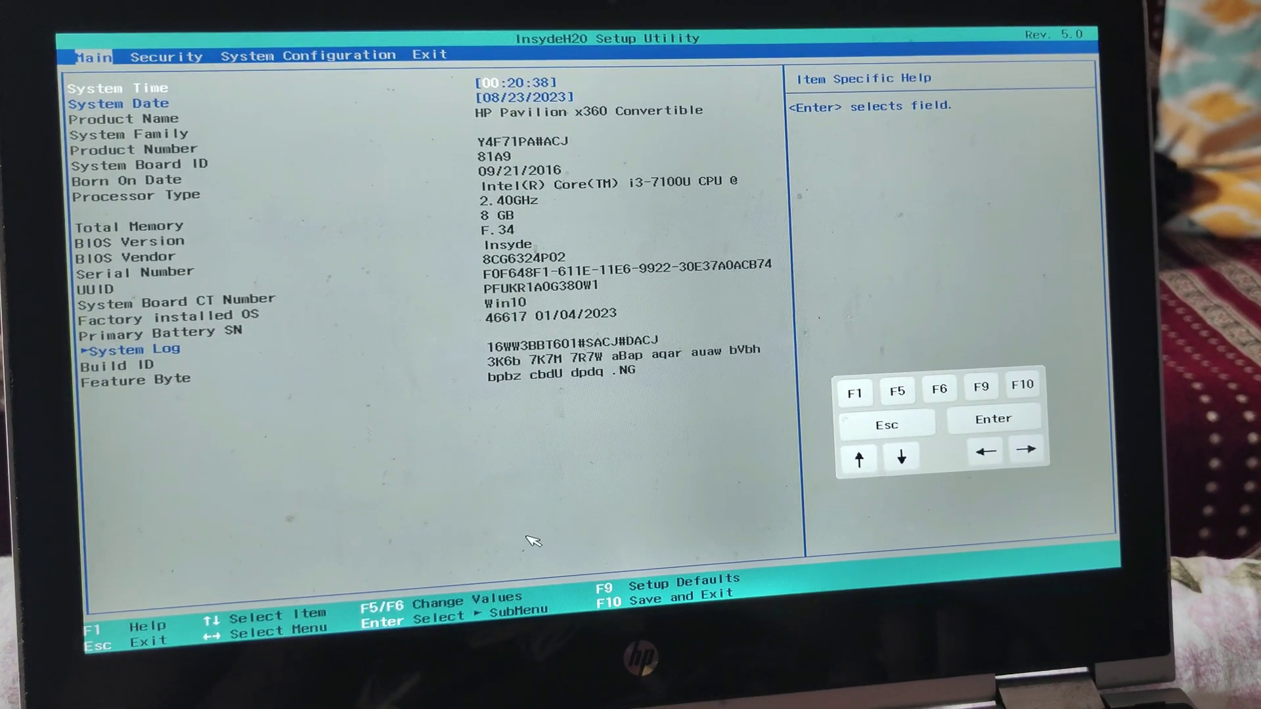
# Set Virtualization Technology on the System Configuration page to Enabled.
pyautogui.press('Right')
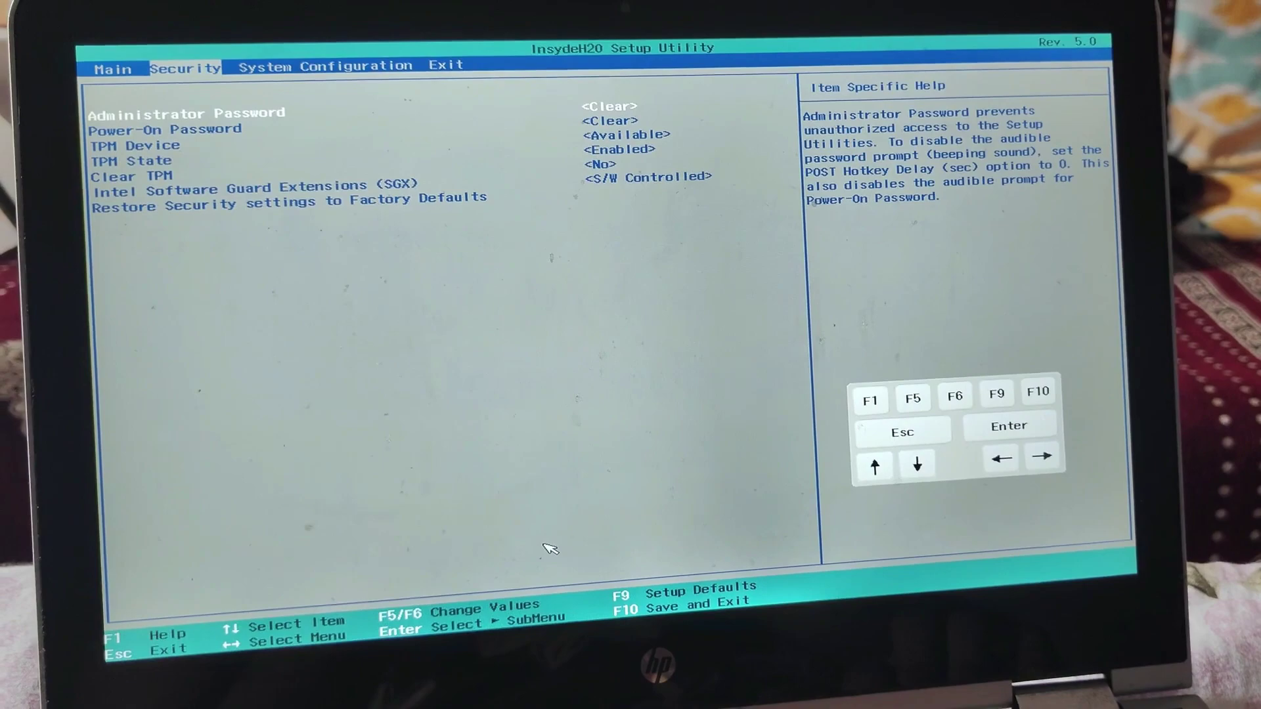
pyautogui.press('Right')
pyautogui.press('Down')
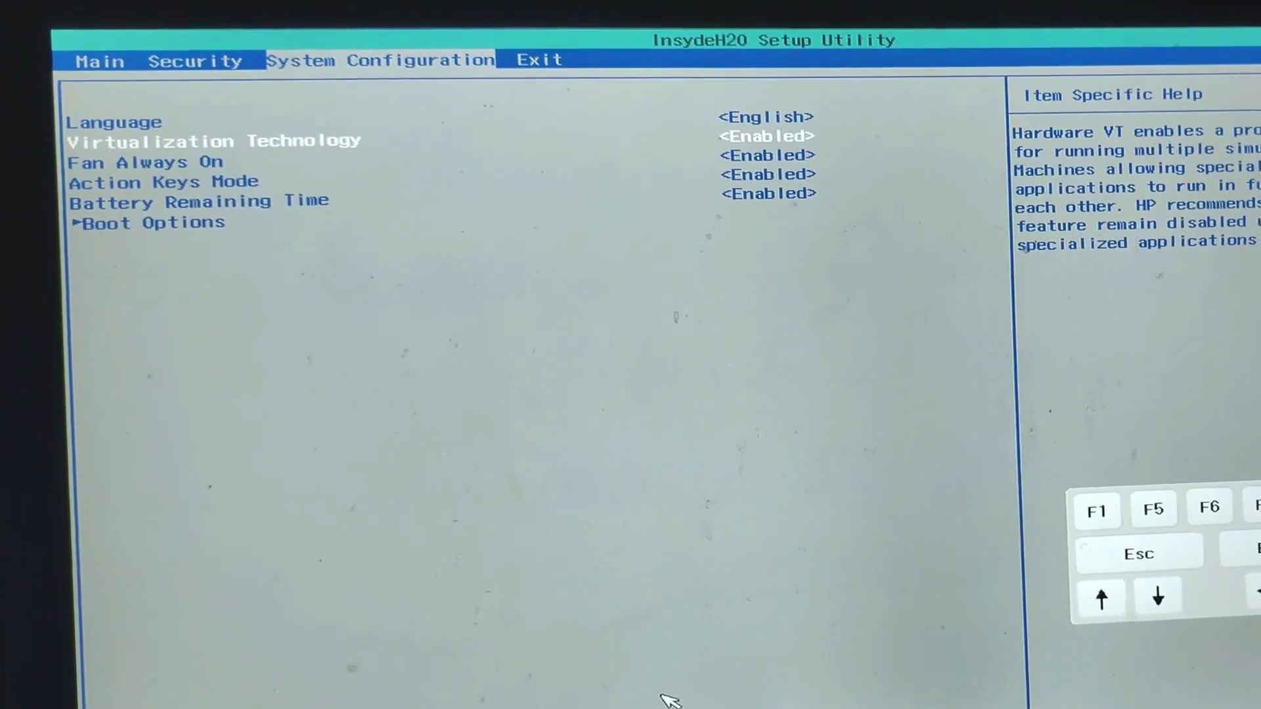
pyautogui.press('Return')
pyautogui.press('Up')
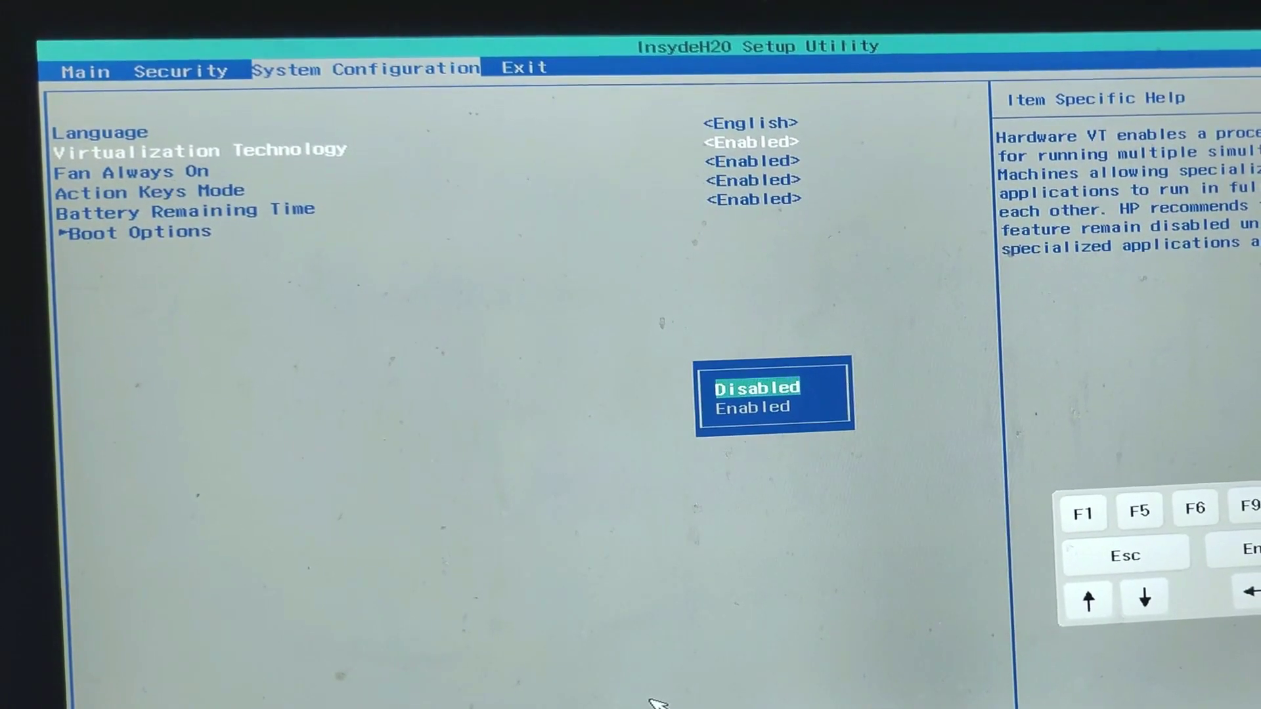
pyautogui.press('Return')
pyautogui.press('Return')
pyautogui.press('Down')
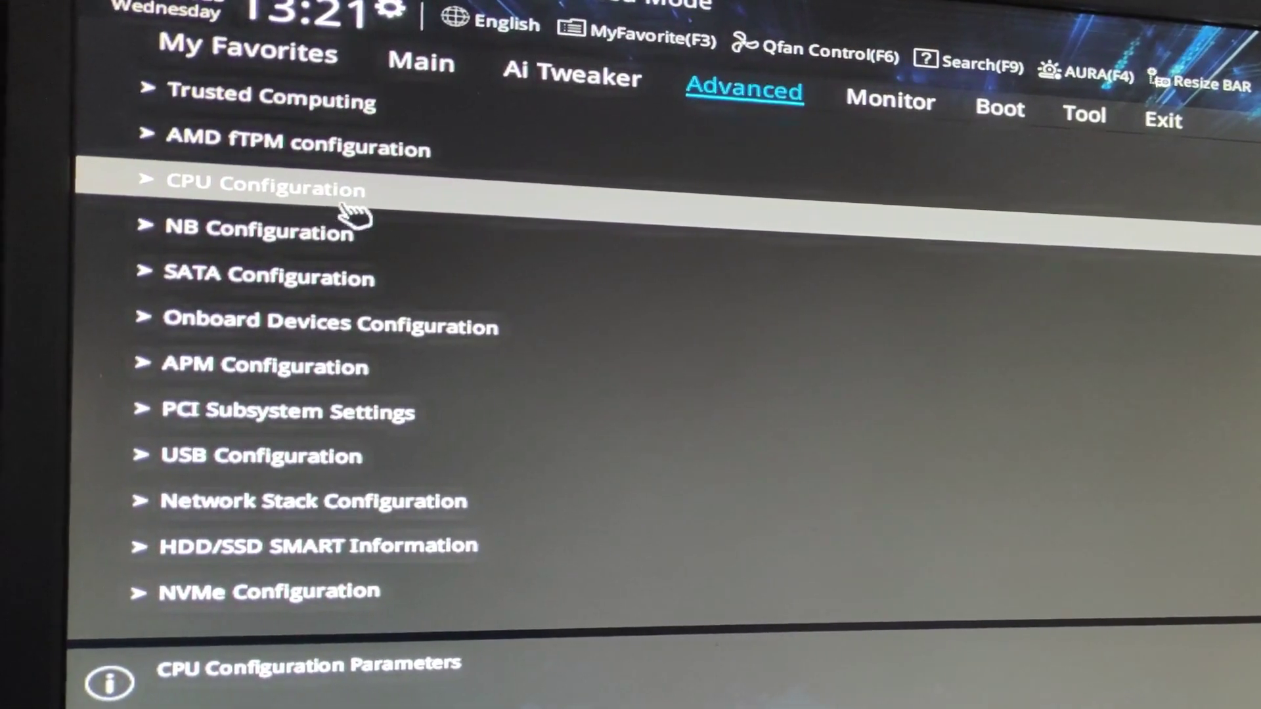
# Keep SVM Mode Enabled in CPU Configuration, then bring up the F10 save-and-reset prompt.
pyautogui.click(450, 189)
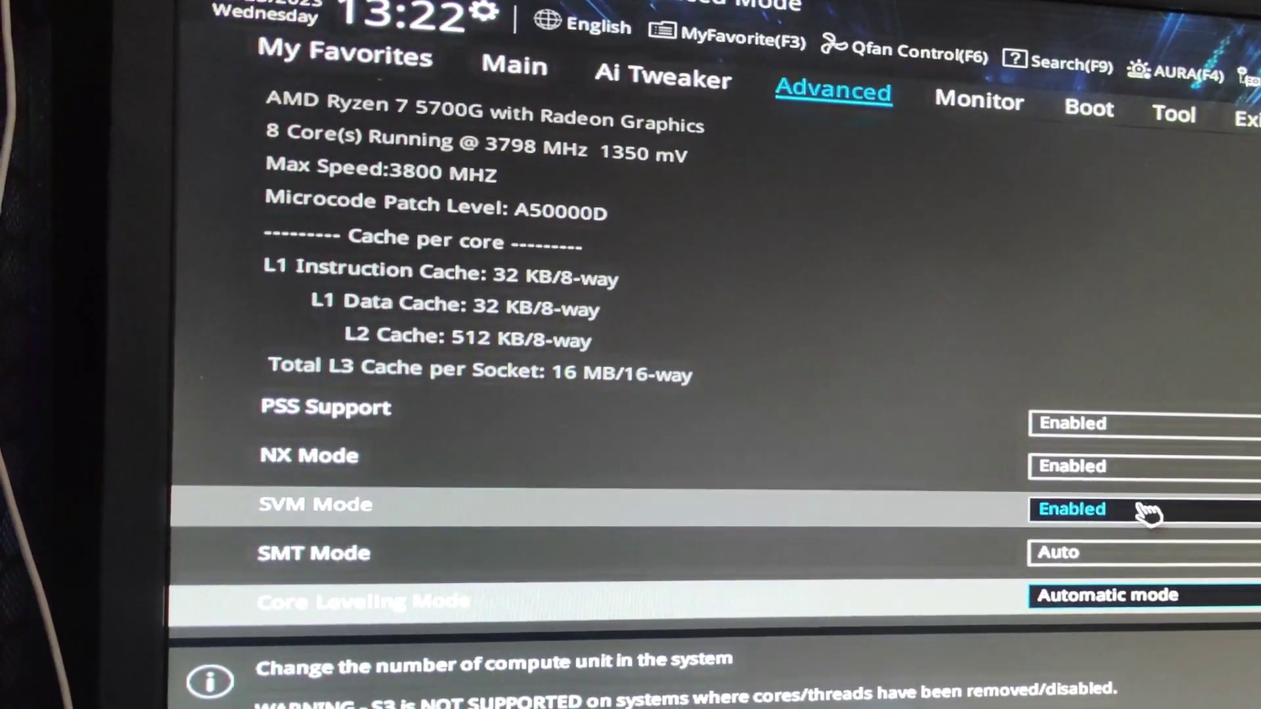
pyautogui.click(1123, 519)
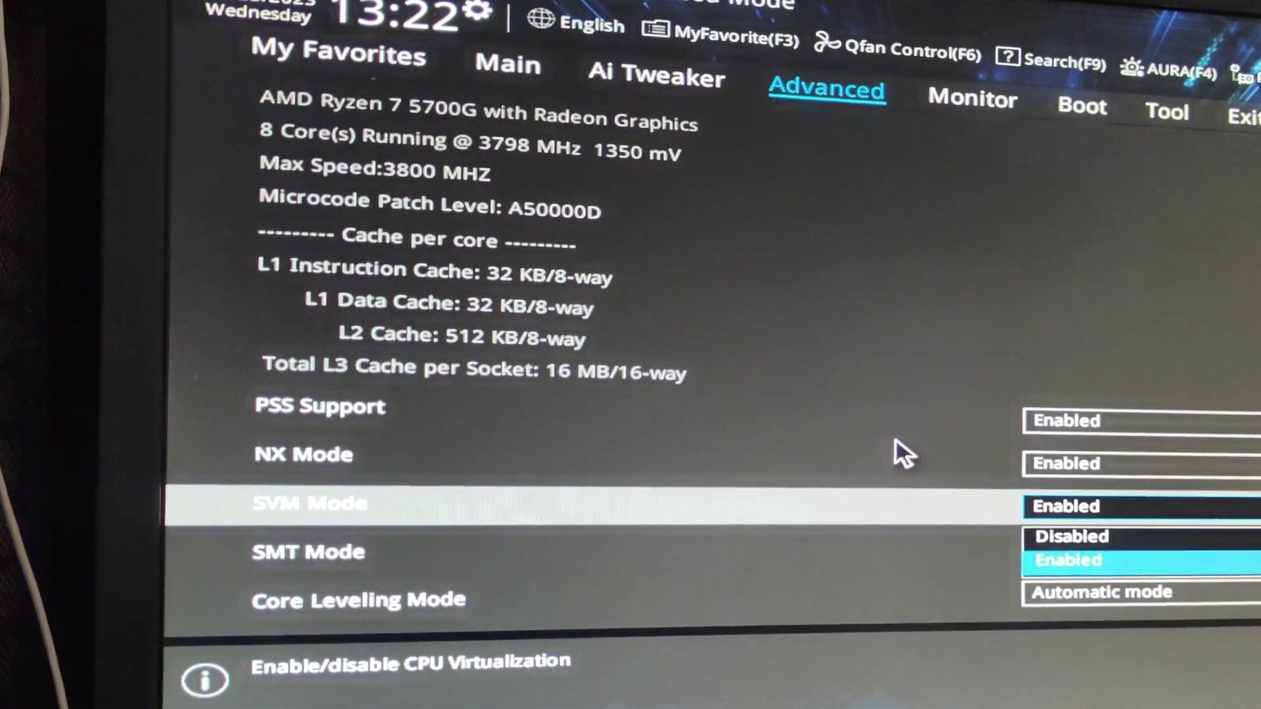
pyautogui.click(814, 513)
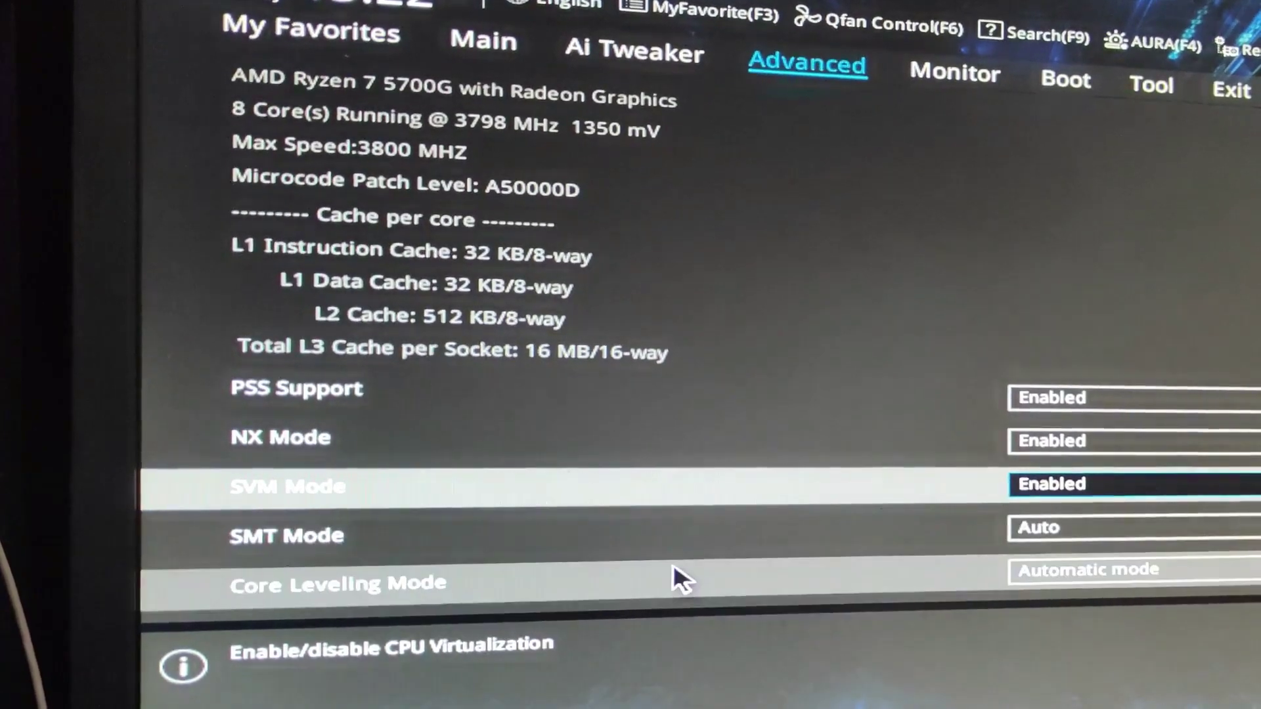
pyautogui.click(660, 547)
pyautogui.click(598, 475)
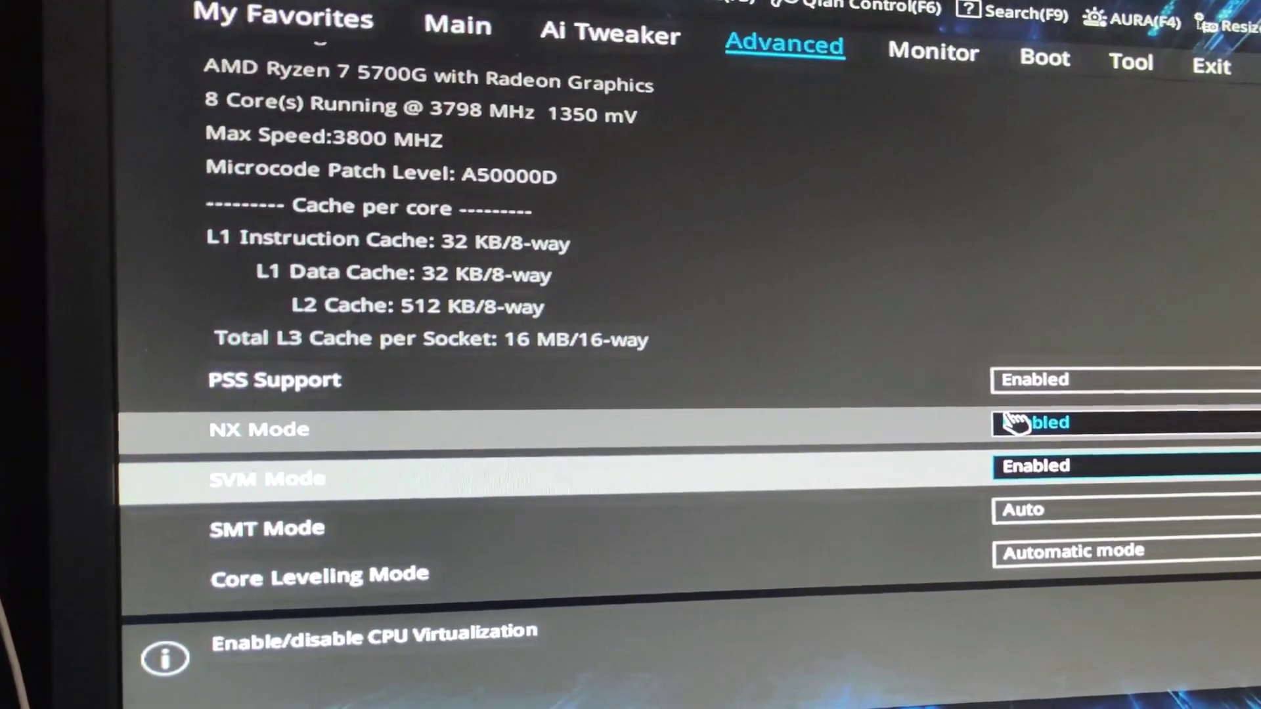
pyautogui.press('F10')
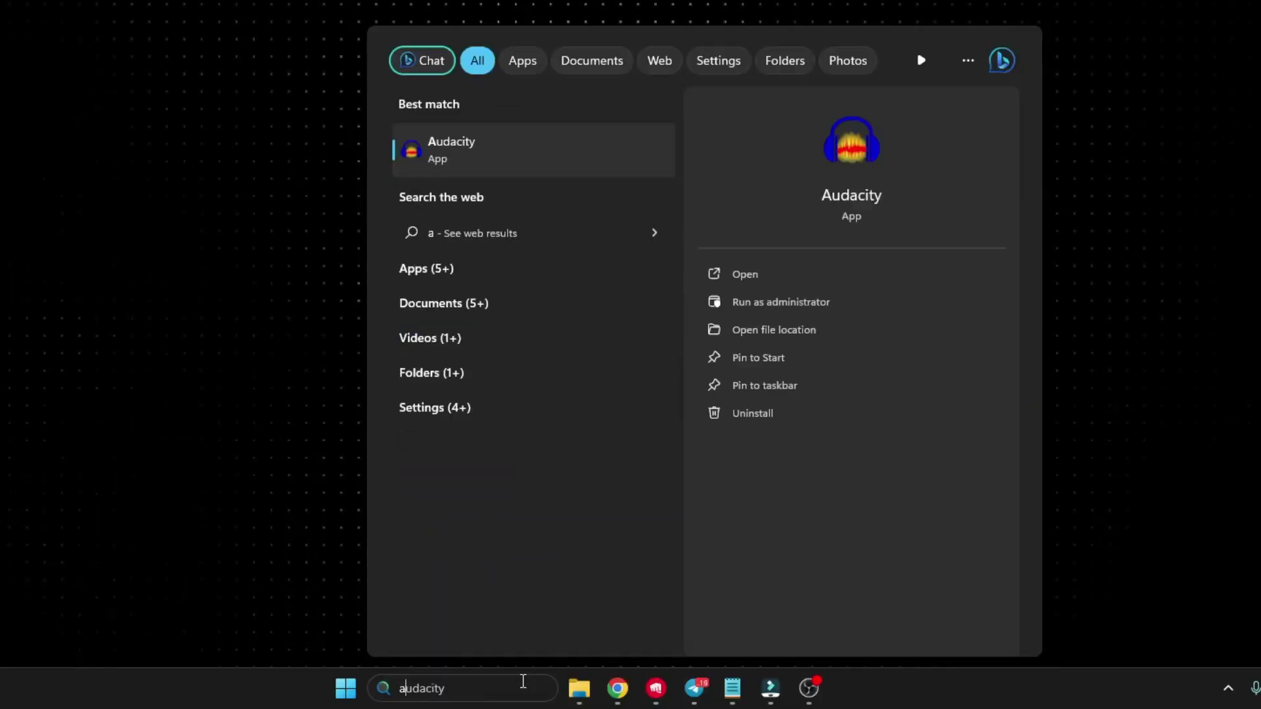
# Run appwiz.cpl and confirm Virtual Machine Platform and Windows Hypervisor Platform are enabled in Windows Features.
pyautogui.write('pw')
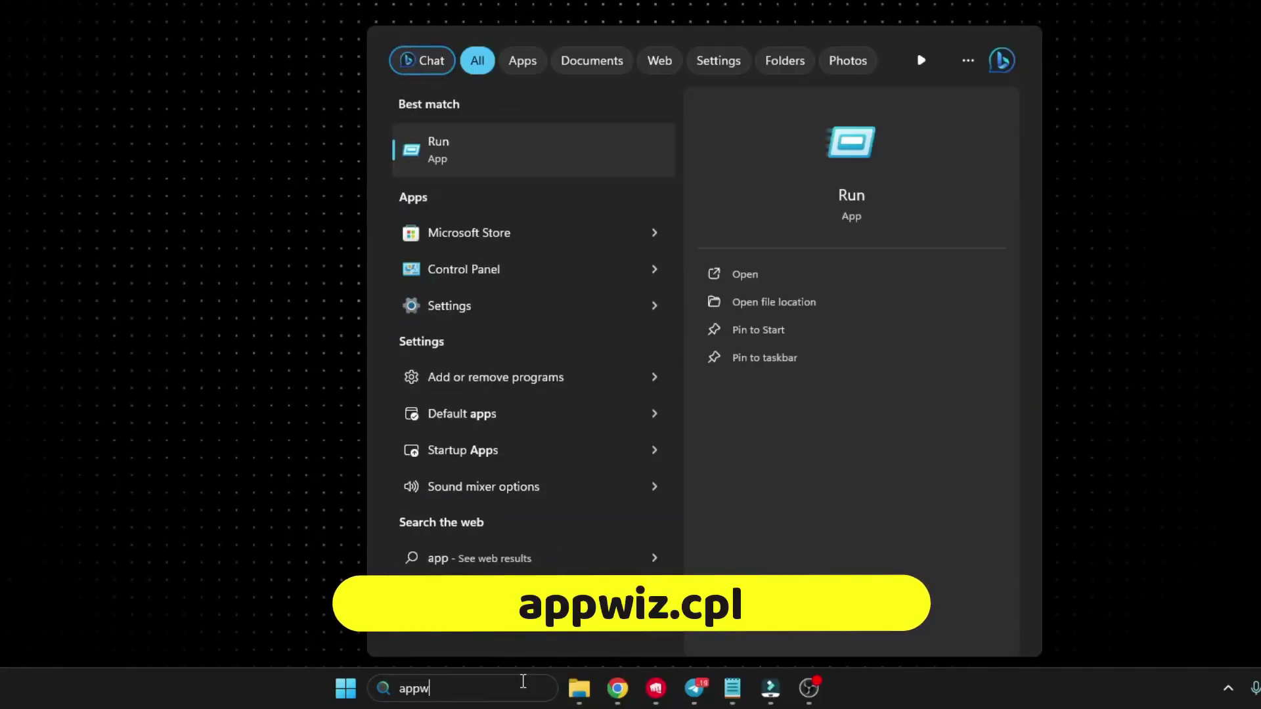
pyautogui.write('iz.cpl')
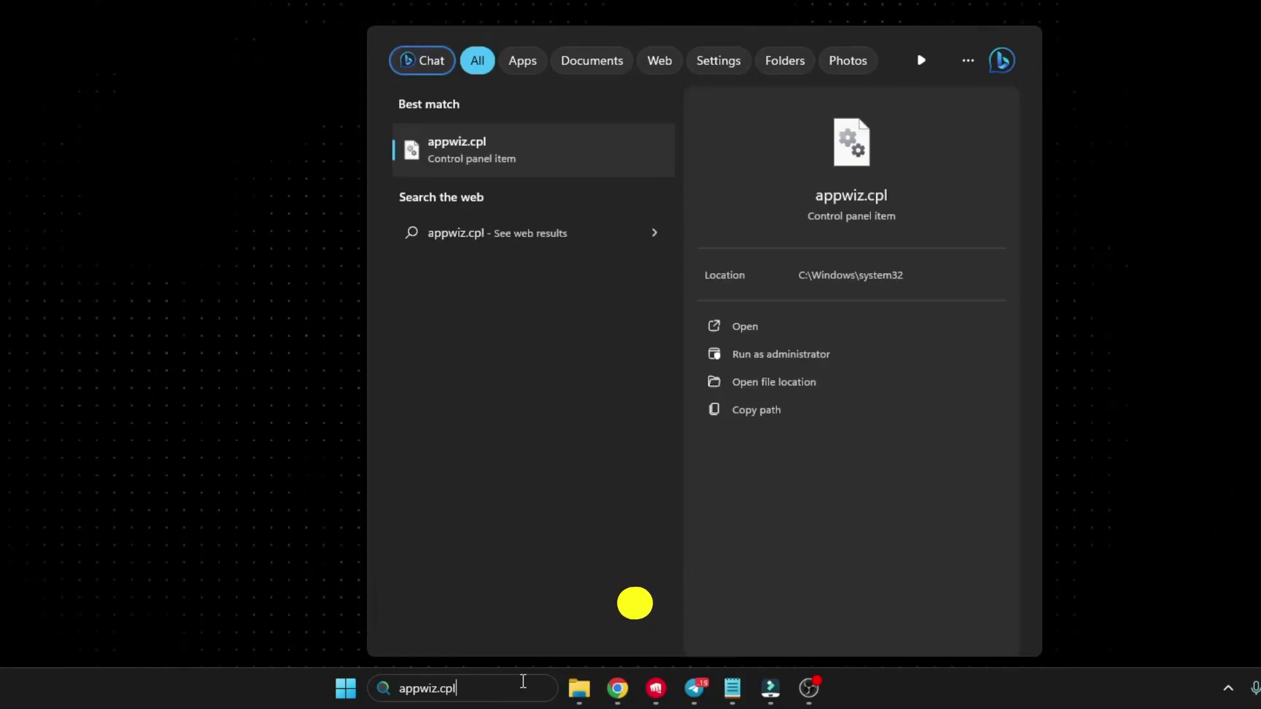
pyautogui.press('Return')
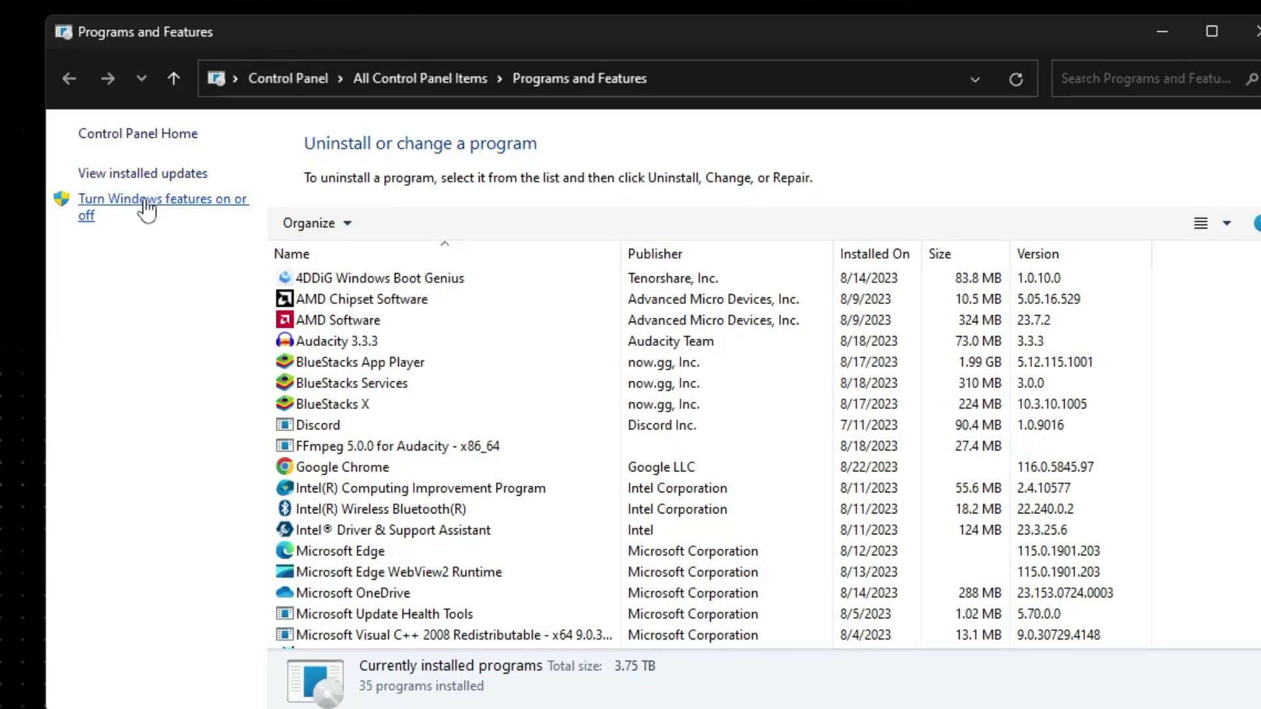
pyautogui.click(187, 212)
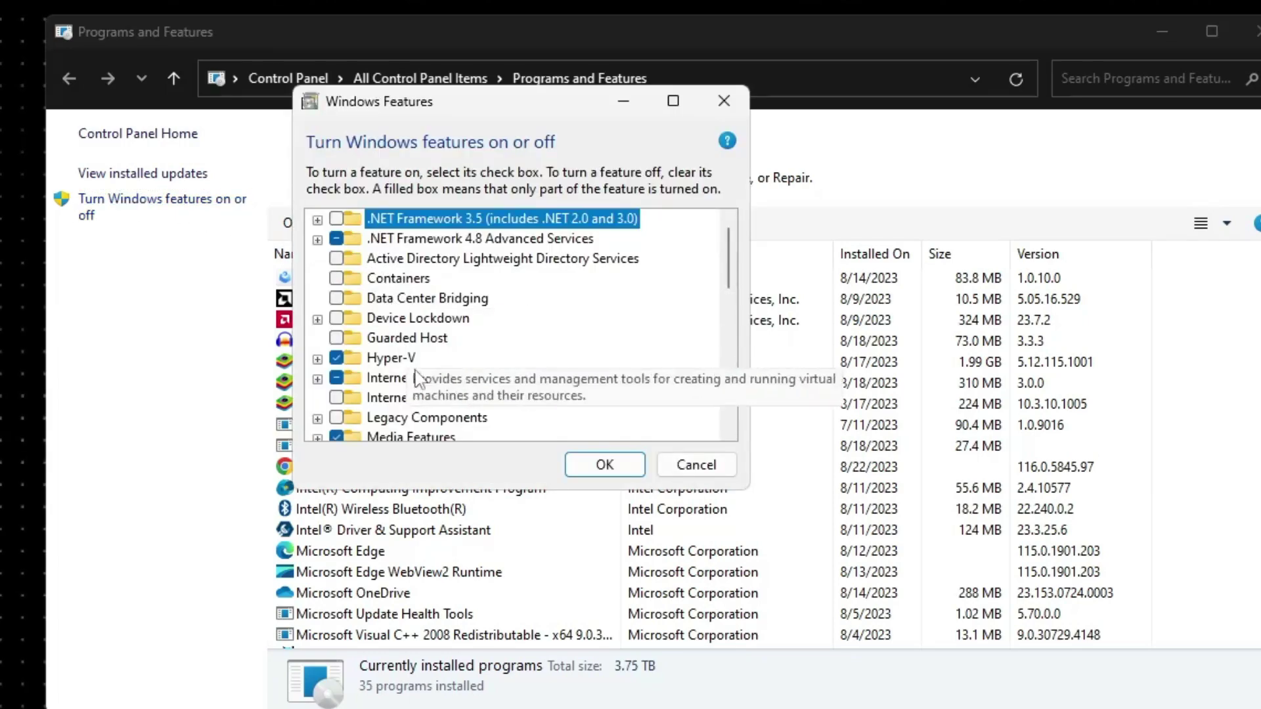
pyautogui.scroll(-7, 447, 381)
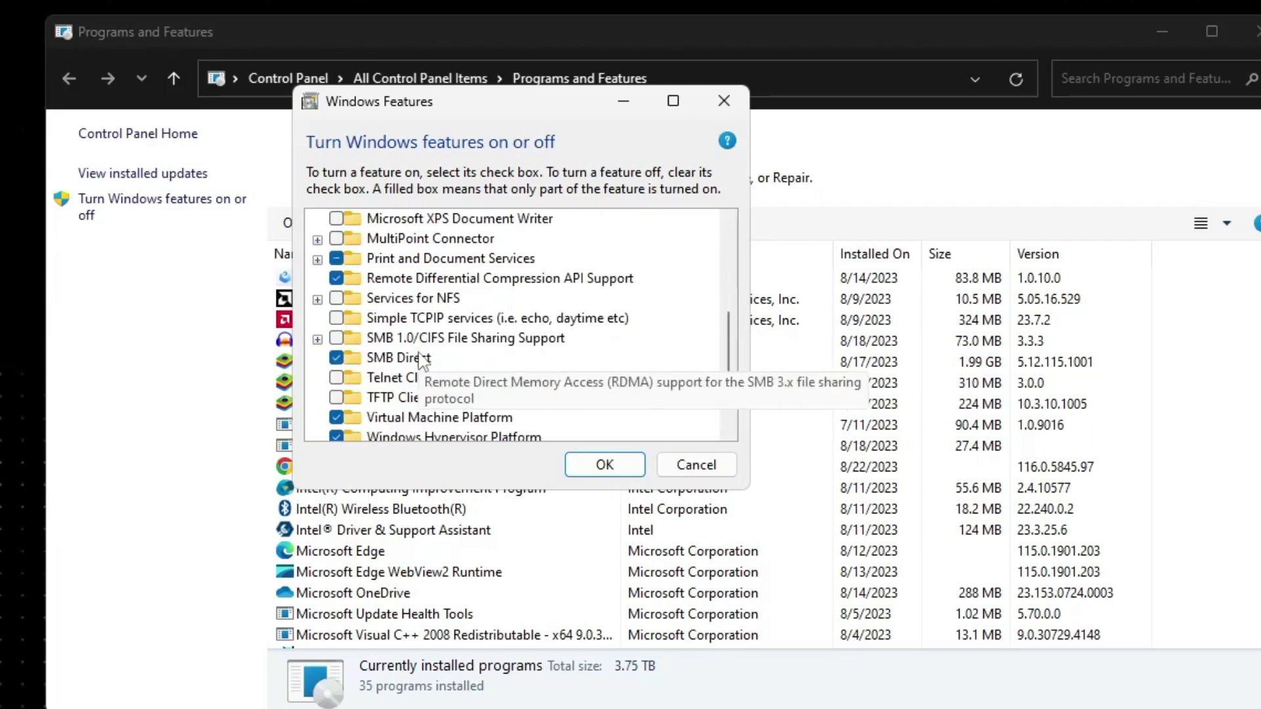
pyautogui.scroll(-2, 452, 394)
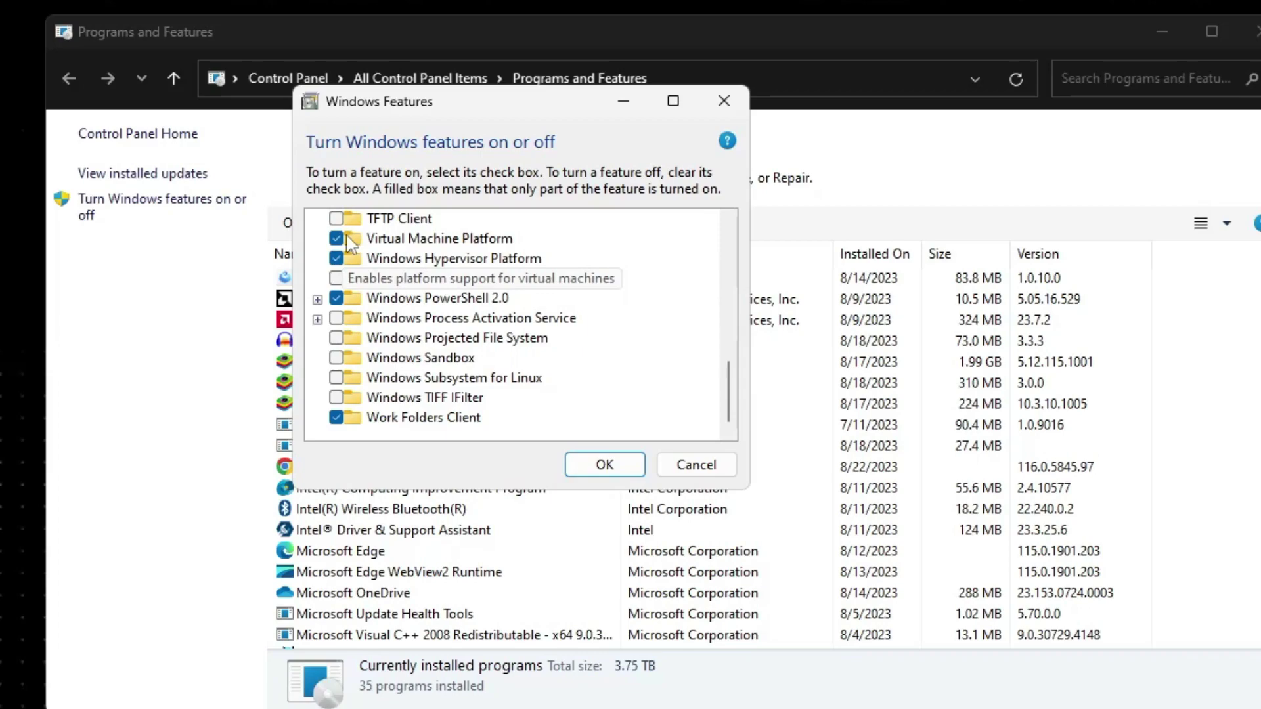
pyautogui.click(601, 464)
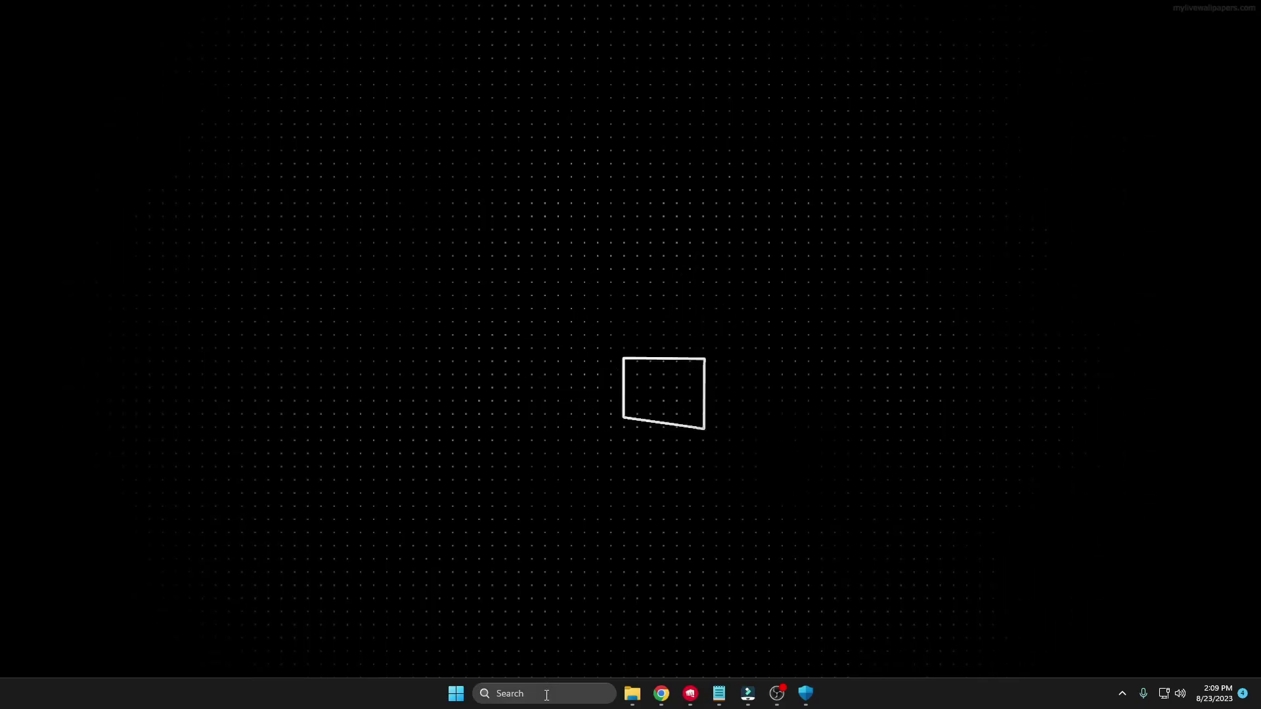
# Launch gpedit, centre the Local Group Policy Editor window, and widen its folder tree.
pyautogui.press('super+s')
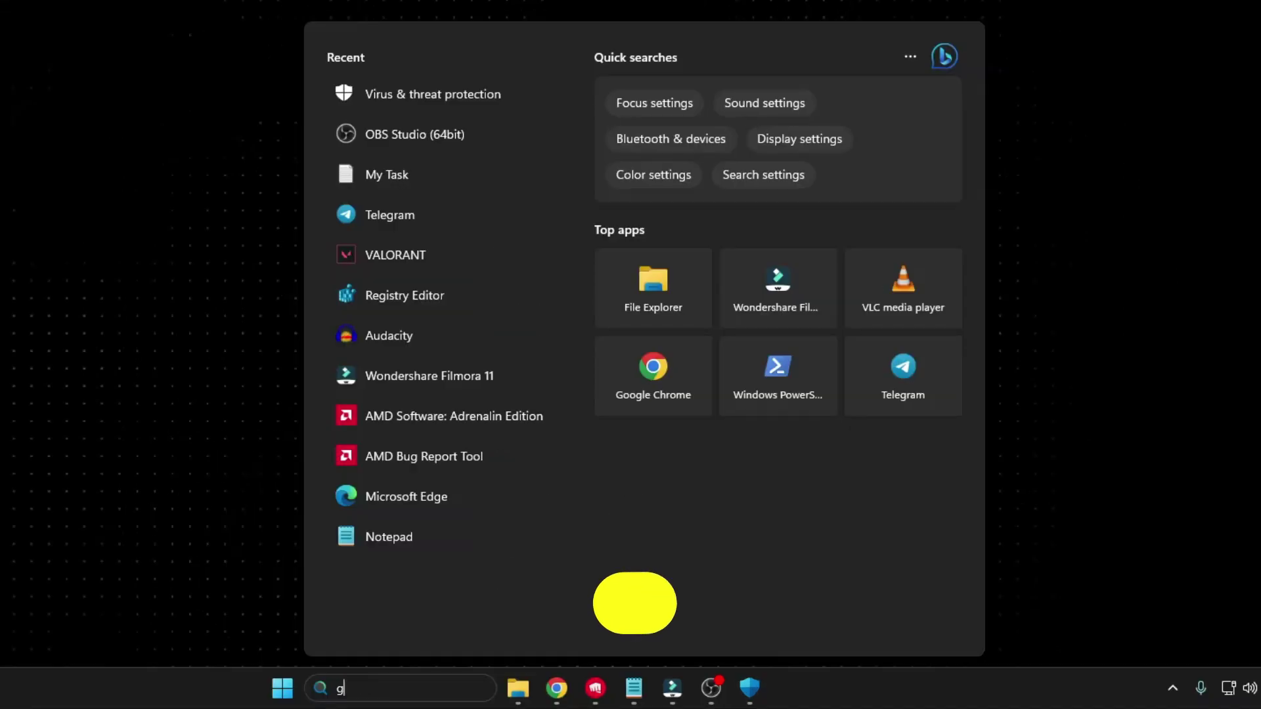
pyautogui.write('gpedit')
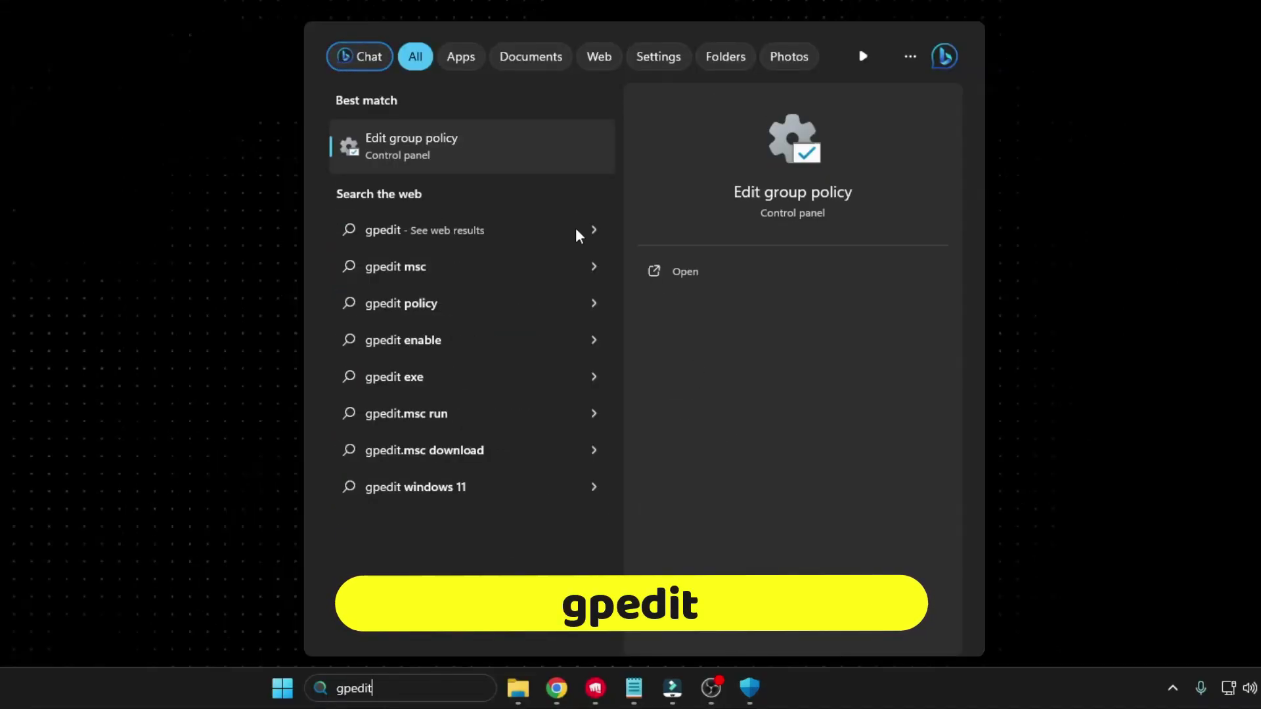
pyautogui.click(412, 144)
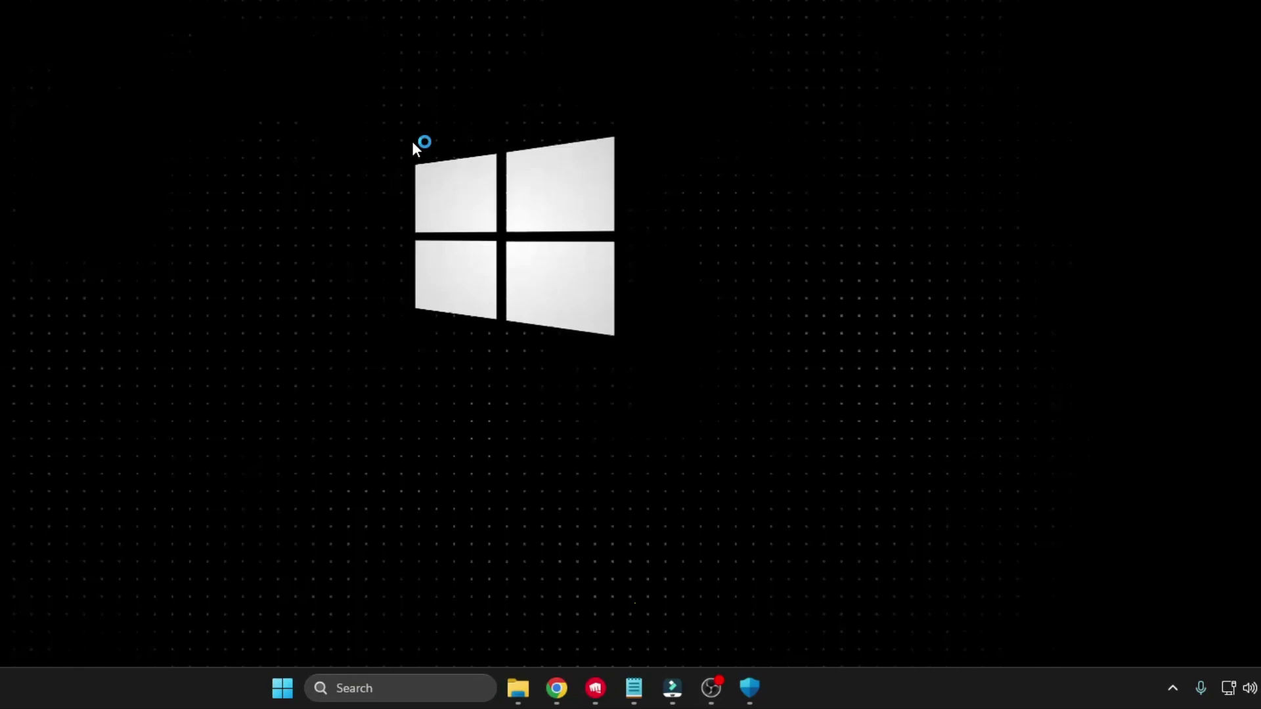
pyautogui.moveTo(403, 116); pyautogui.dragTo(681, 150)
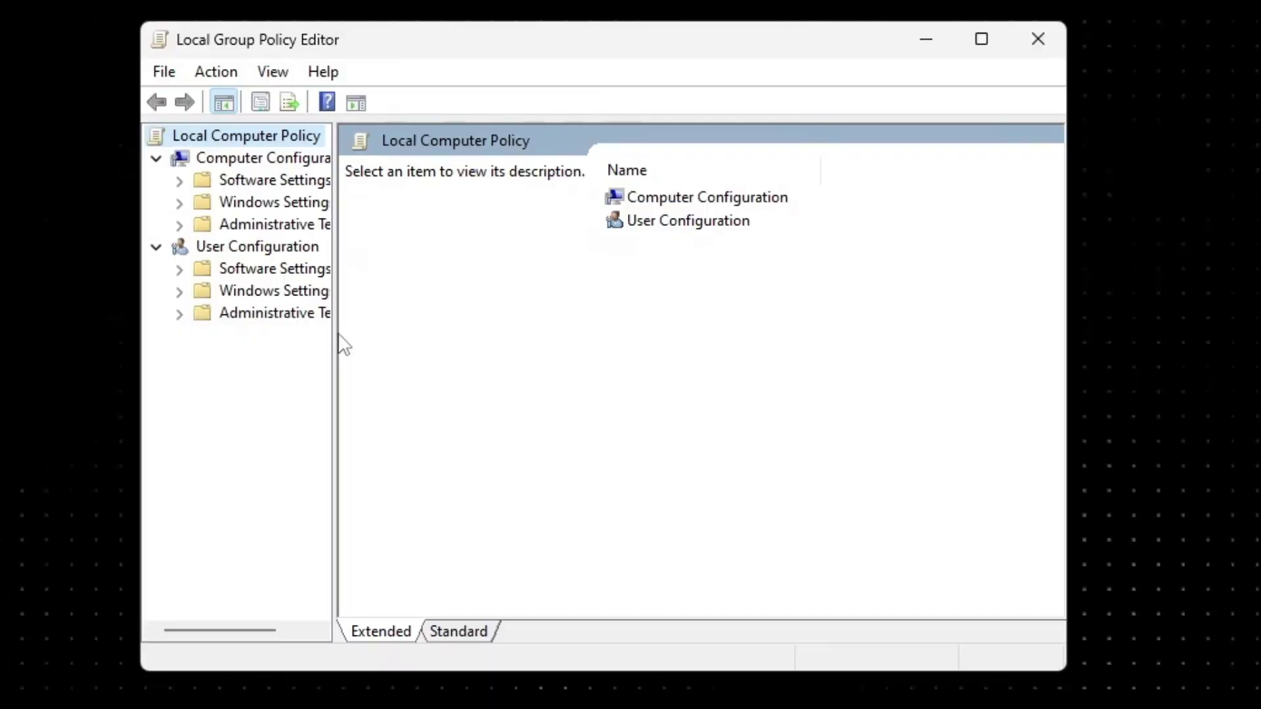
pyautogui.moveTo(336, 338); pyautogui.dragTo(406, 335)
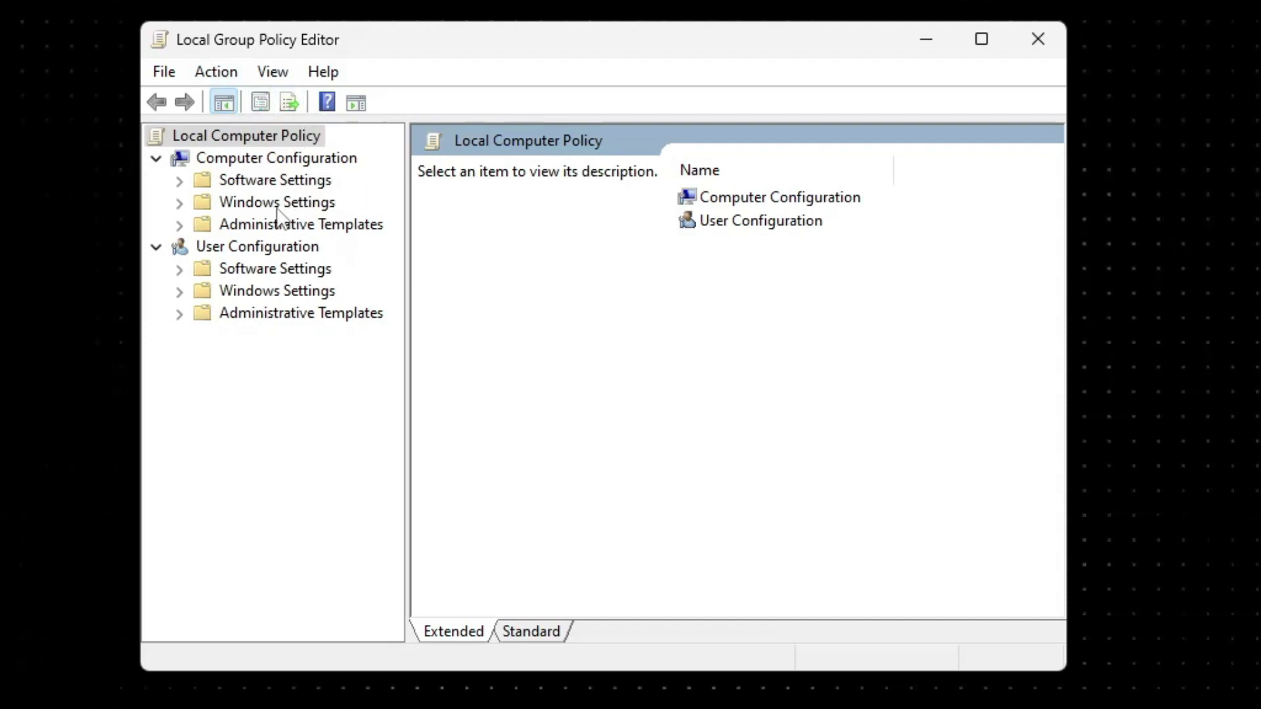
# Navigate Computer Configuration > Administrative Templates > Windows Components into the Windows PowerShell folder.
pyautogui.click(253, 161)
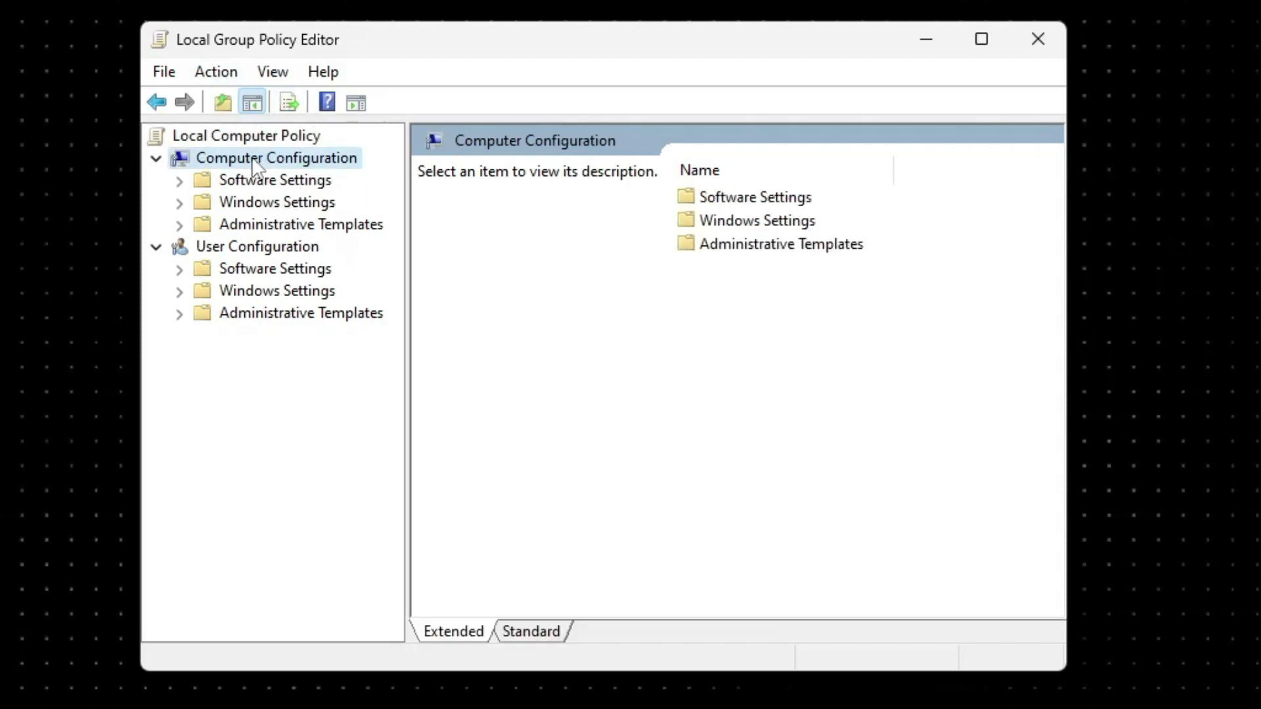
pyautogui.click(289, 225)
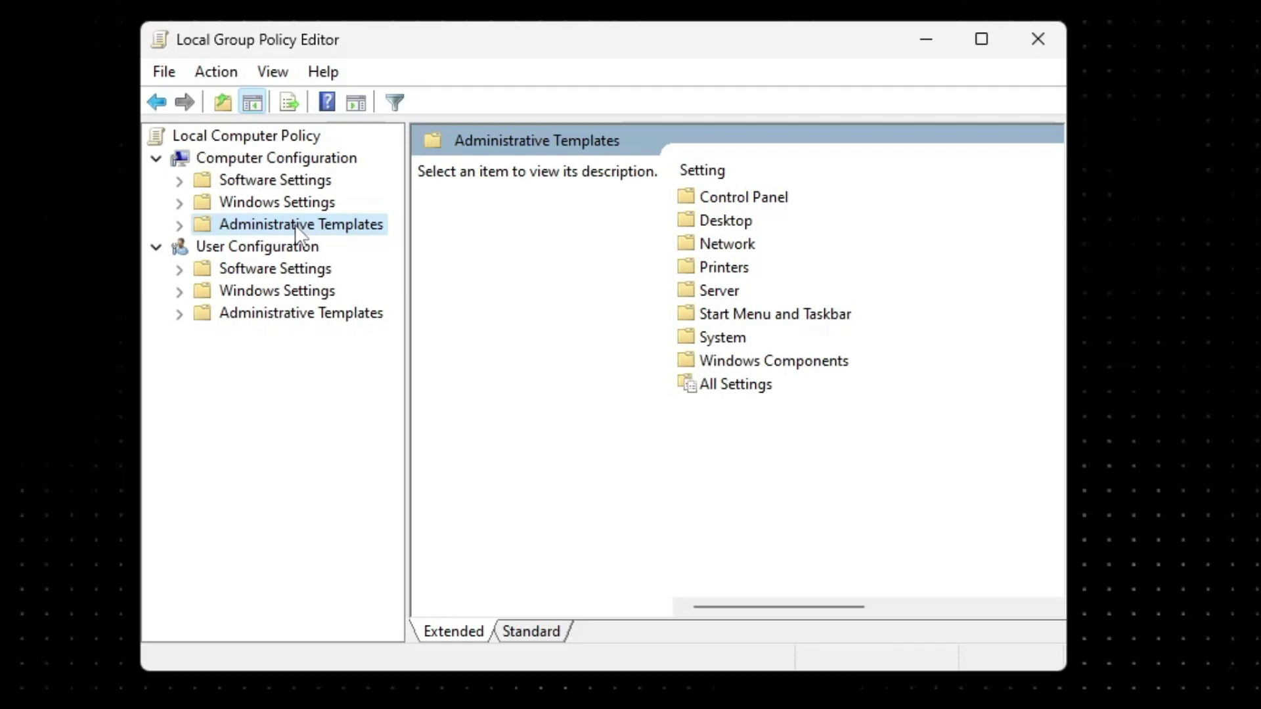
pyautogui.doubleClick(297, 225)
pyautogui.click(292, 403)
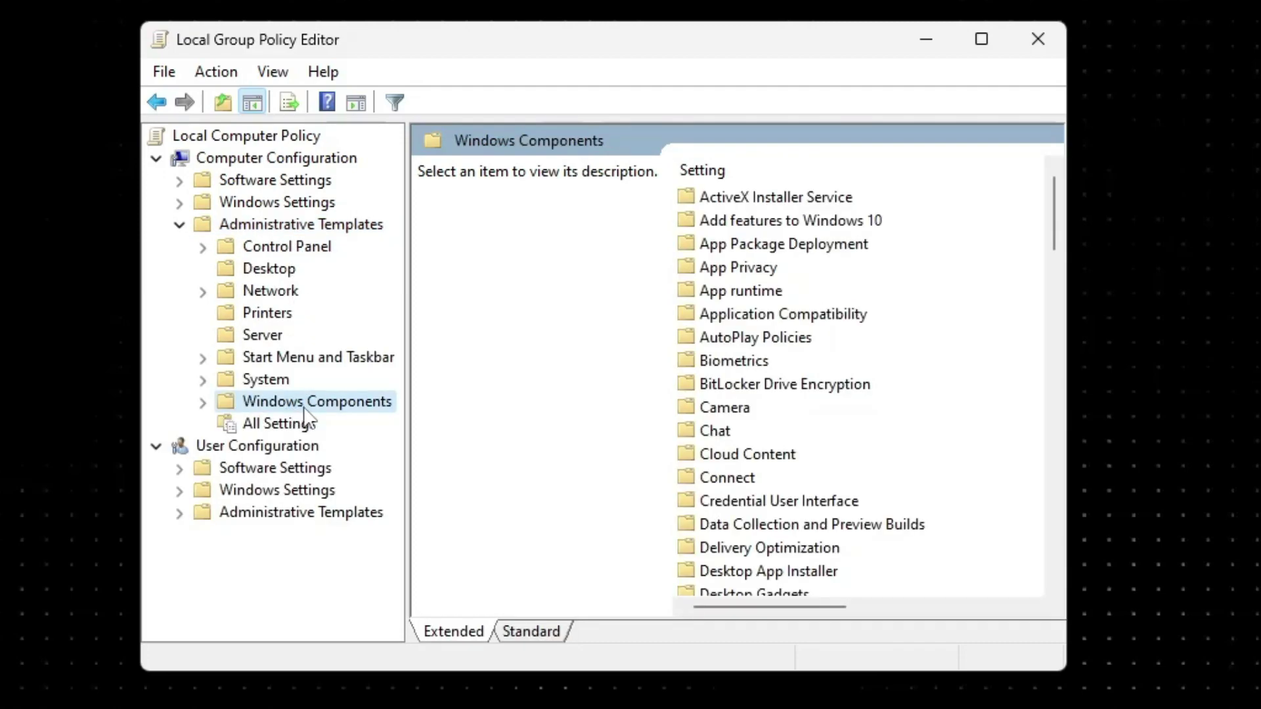
pyautogui.click(866, 407)
pyautogui.scroll(-16, 865, 407)
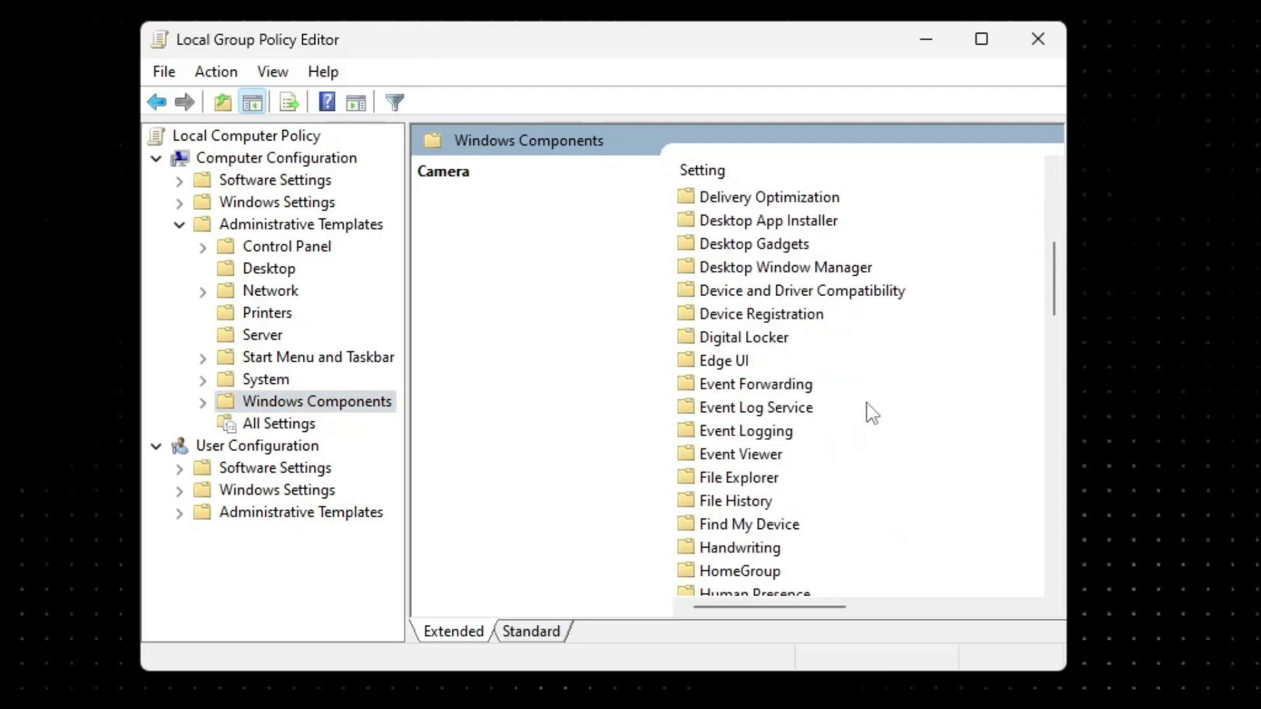
pyautogui.scroll(-8, 867, 414)
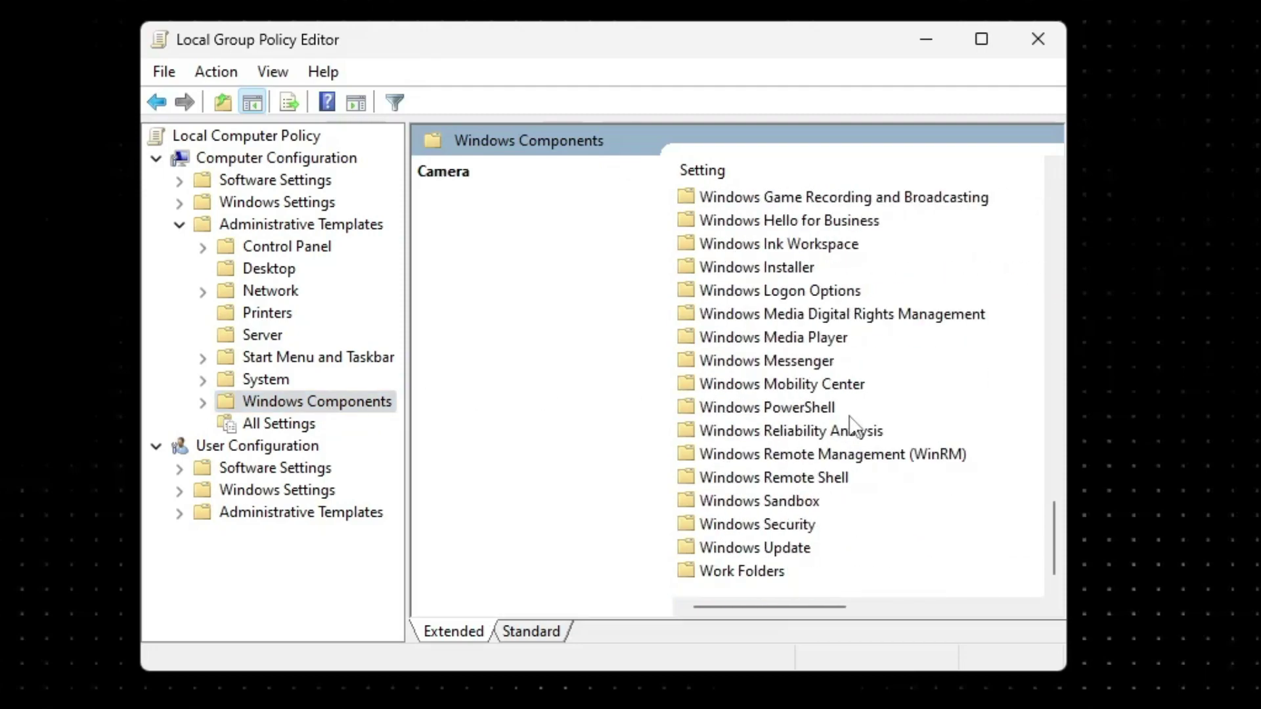
pyautogui.click(838, 412)
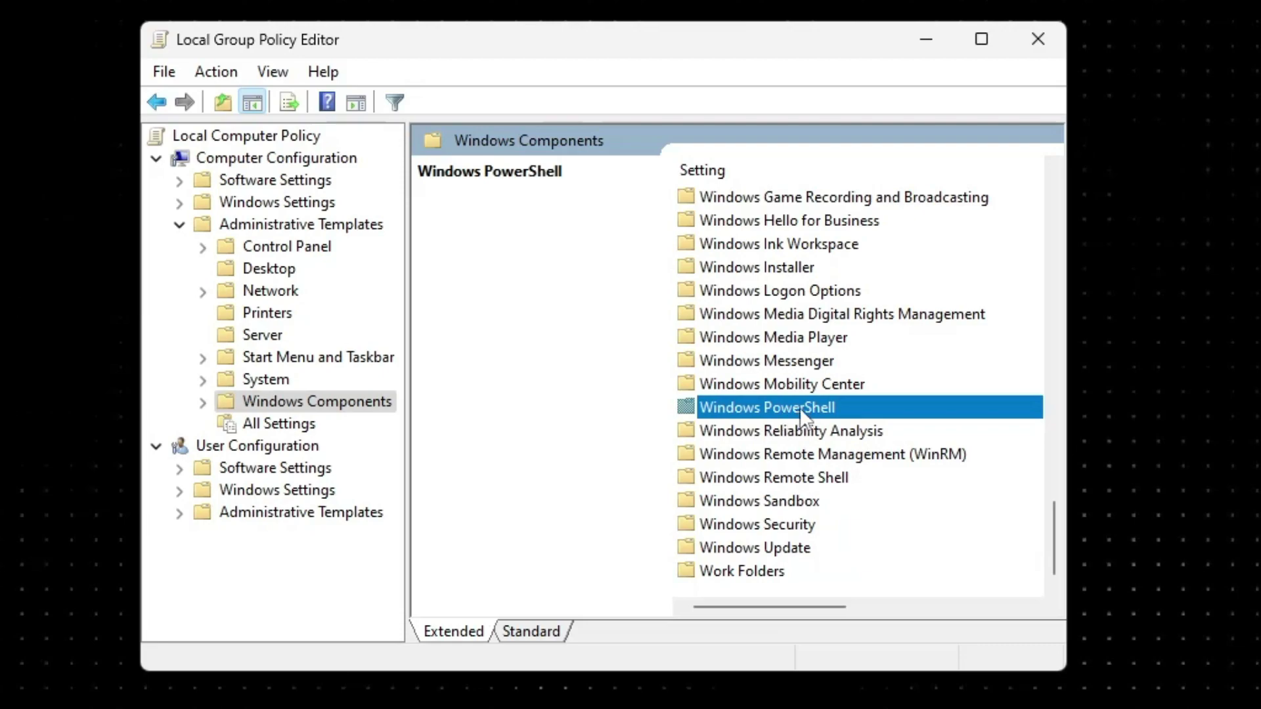
pyautogui.doubleClick(799, 407)
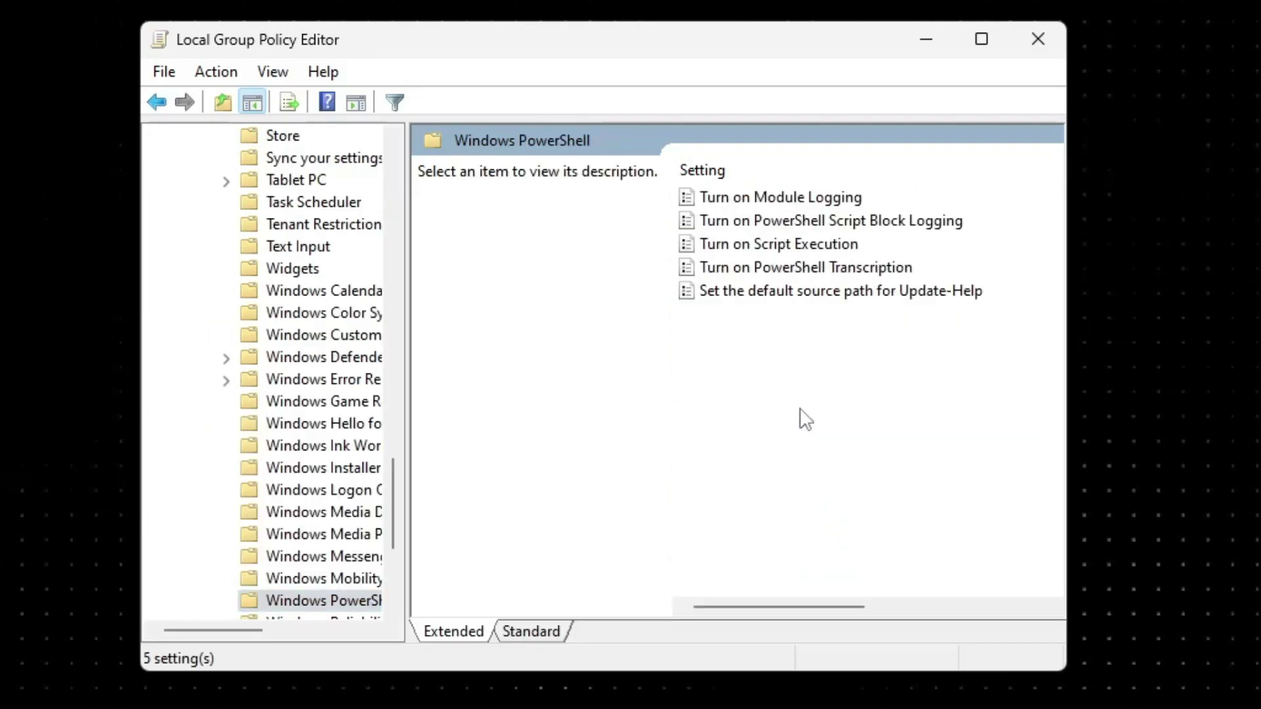
# Enable Turn on Script Execution with the execution policy set to Allow all scripts.
pyautogui.click(729, 249)
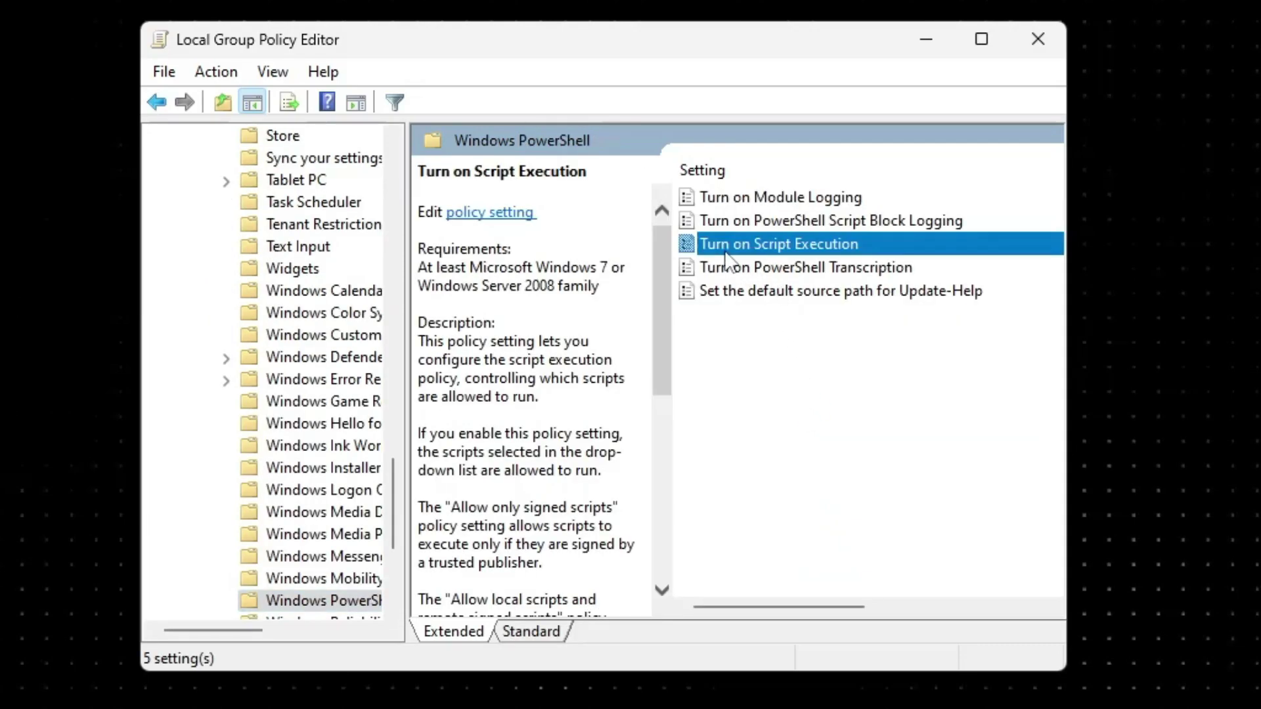
pyautogui.doubleClick(822, 257)
pyautogui.moveTo(262, 0); pyautogui.dragTo(898, 74)
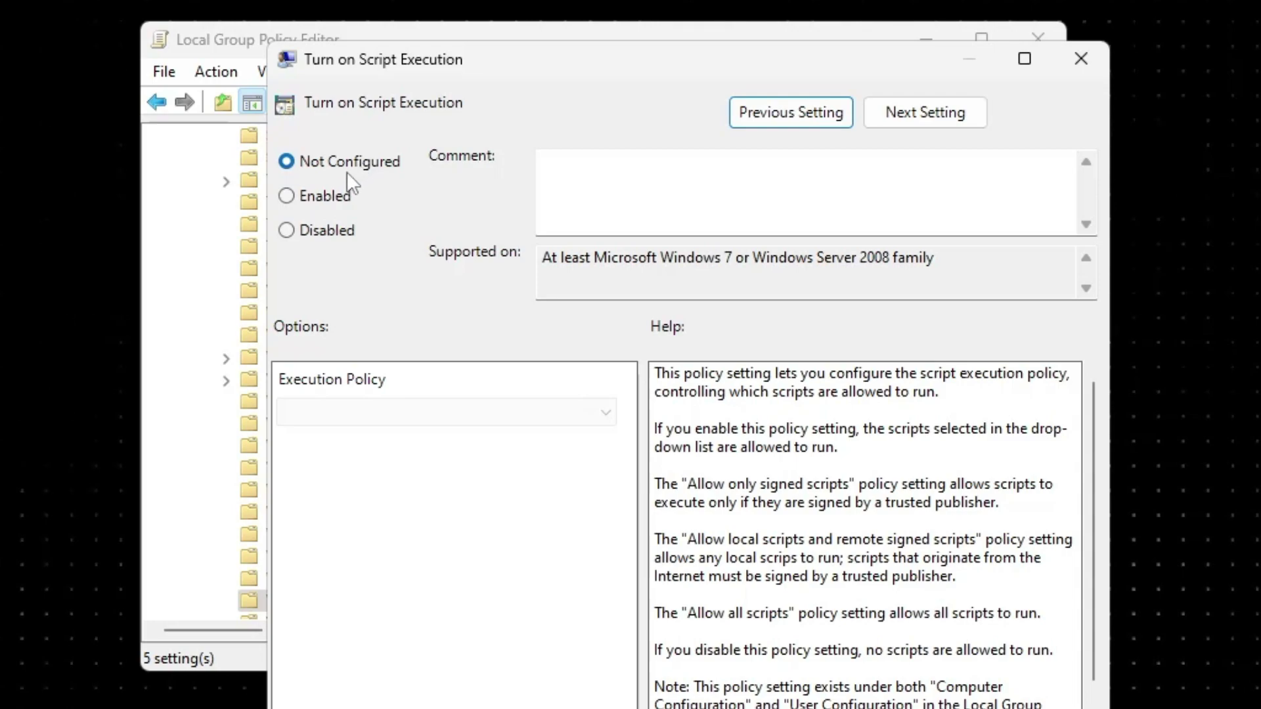
pyautogui.click(287, 196)
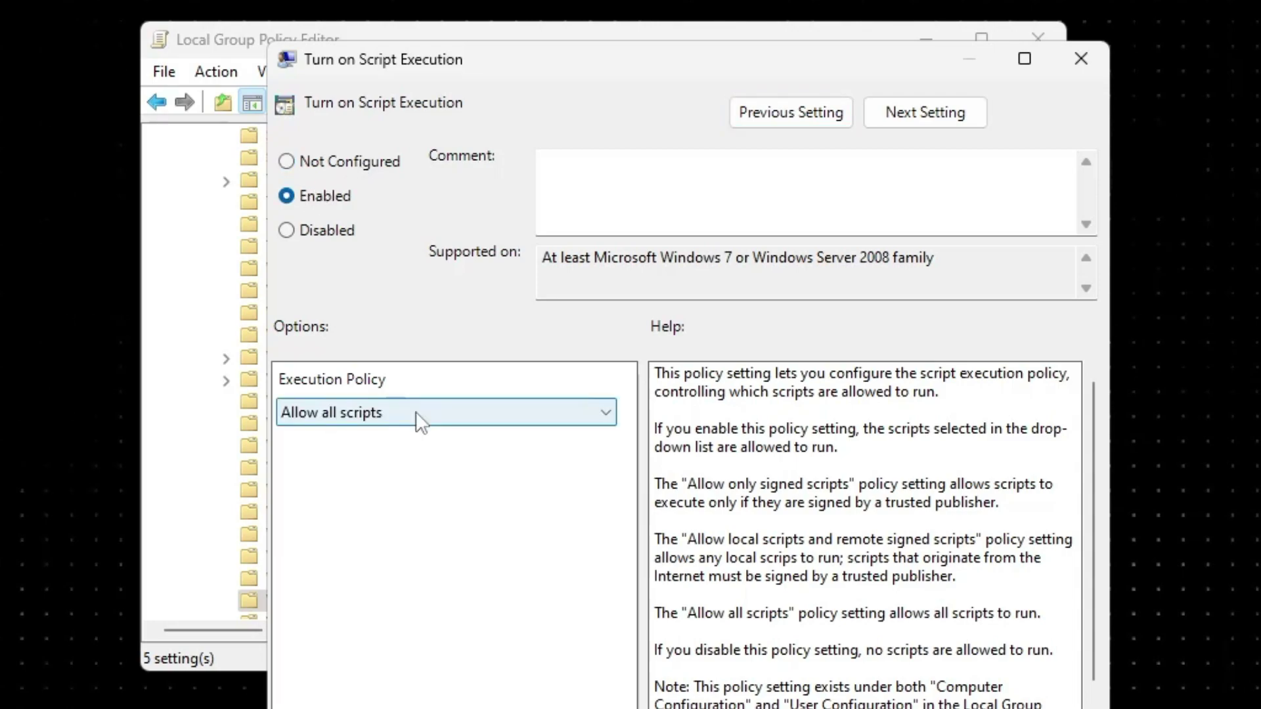
pyautogui.click(409, 412)
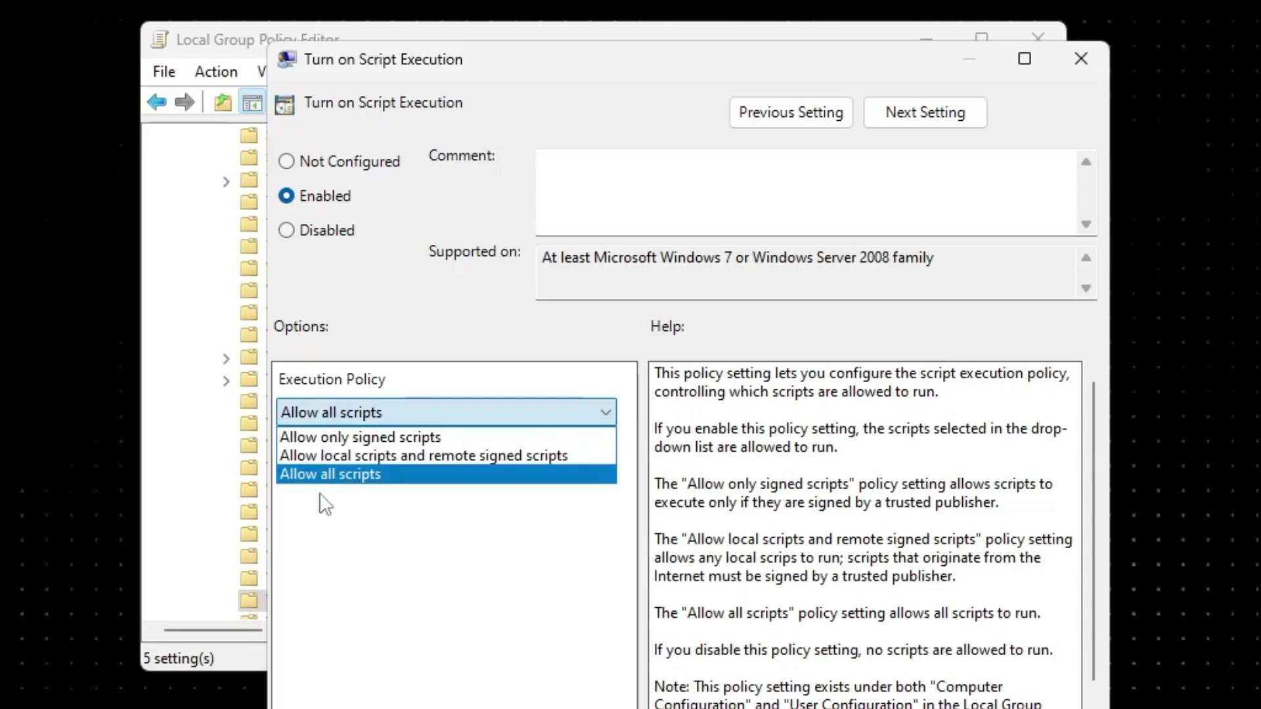
pyautogui.click(352, 476)
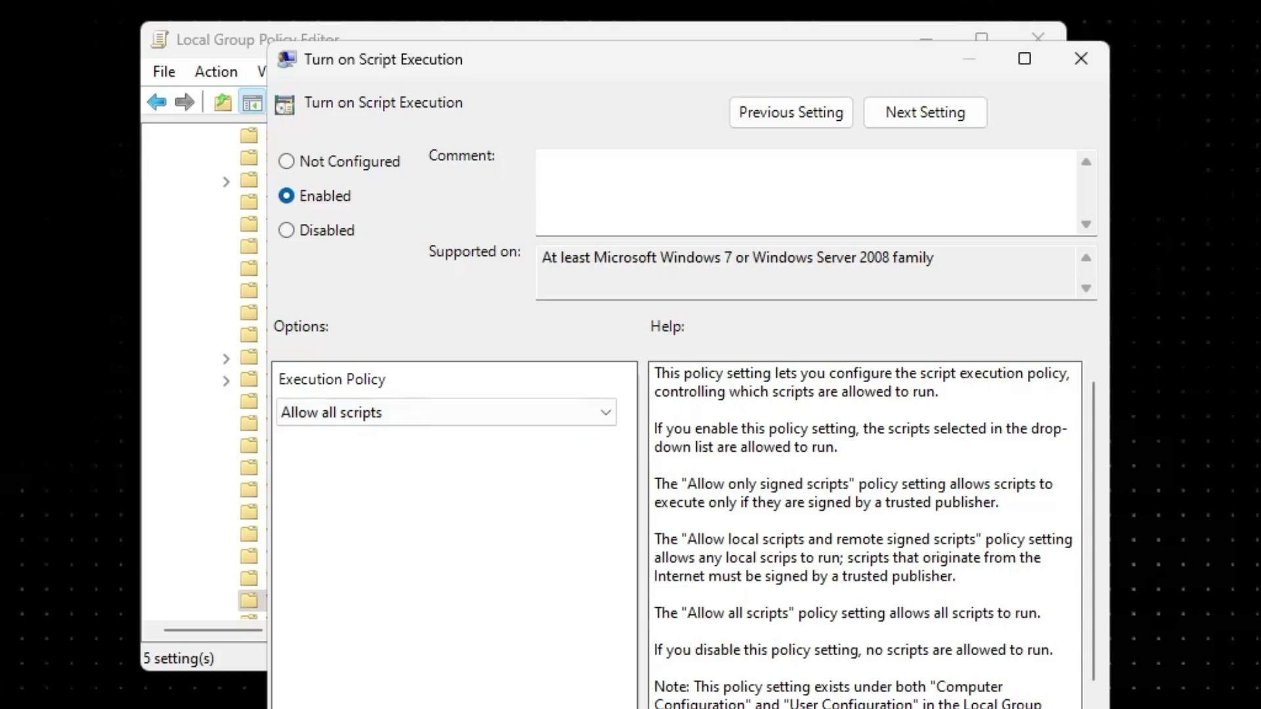
pyautogui.press('Return')
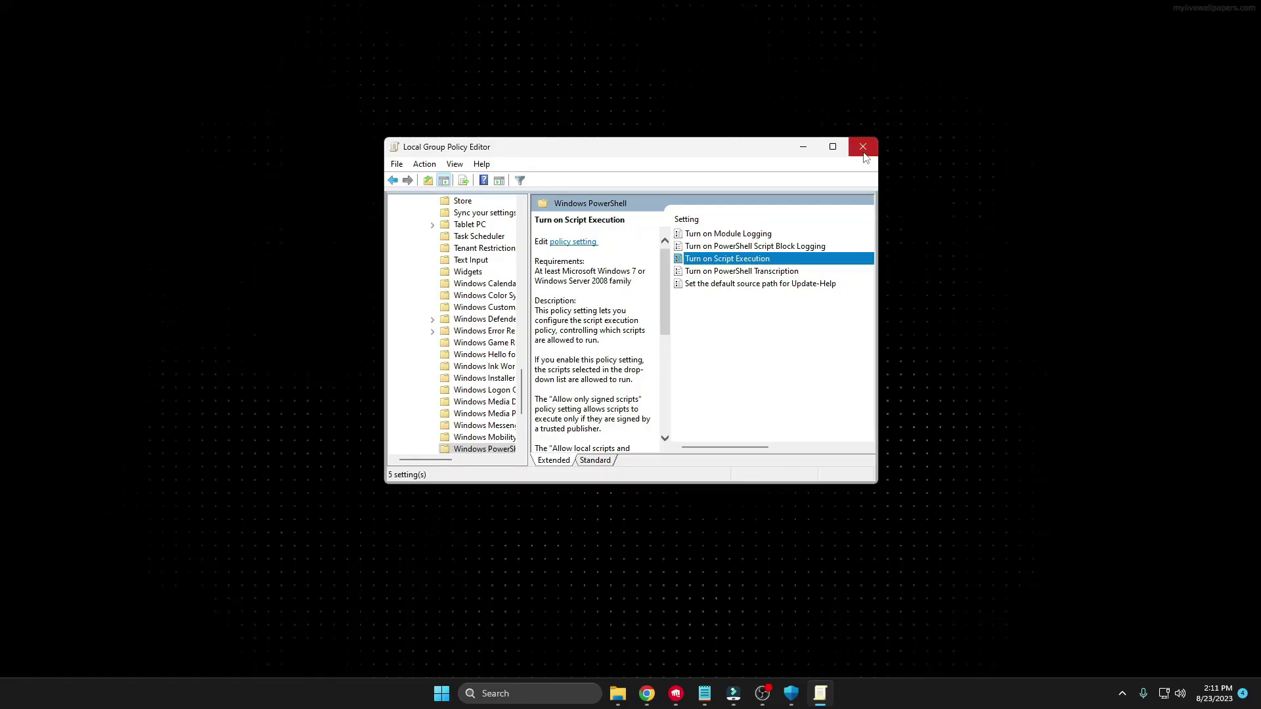
# Close the policy editor and scroll the WSABuilds 2307.40000.5.0 release page down to Assets.
pyautogui.click(1037, 37)
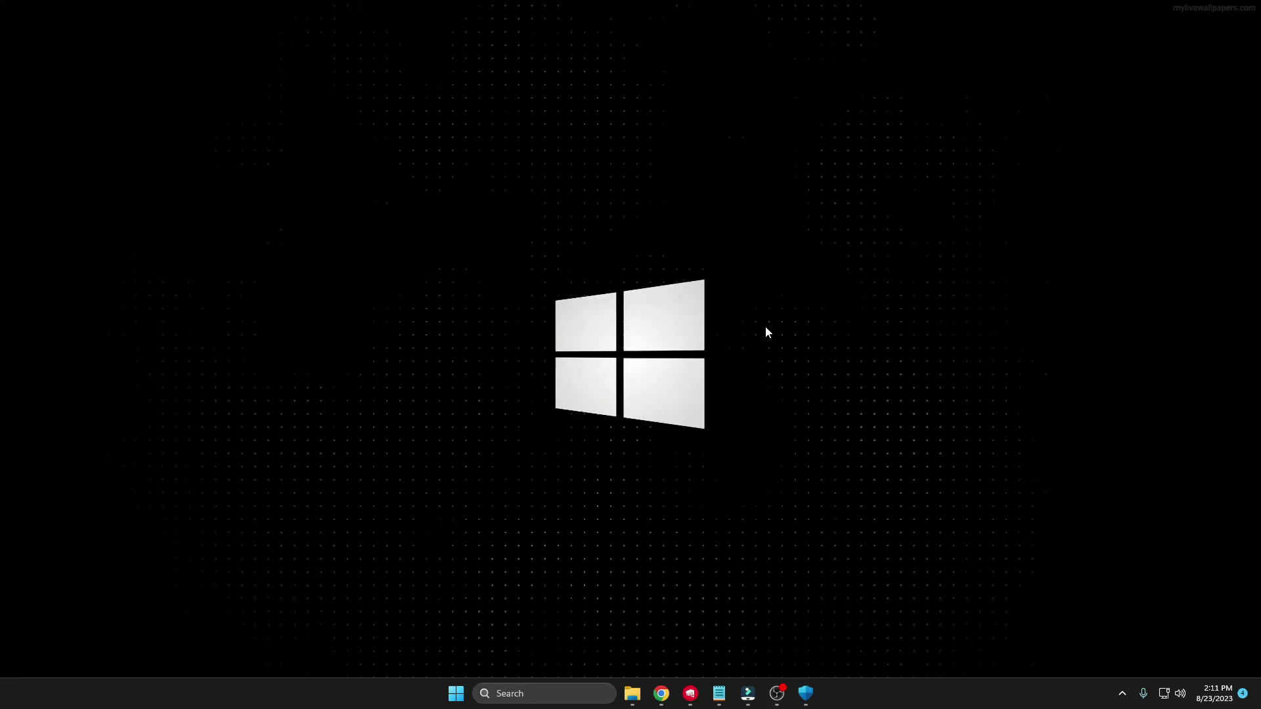
pyautogui.moveTo(661, 693)
pyautogui.click(628, 630)
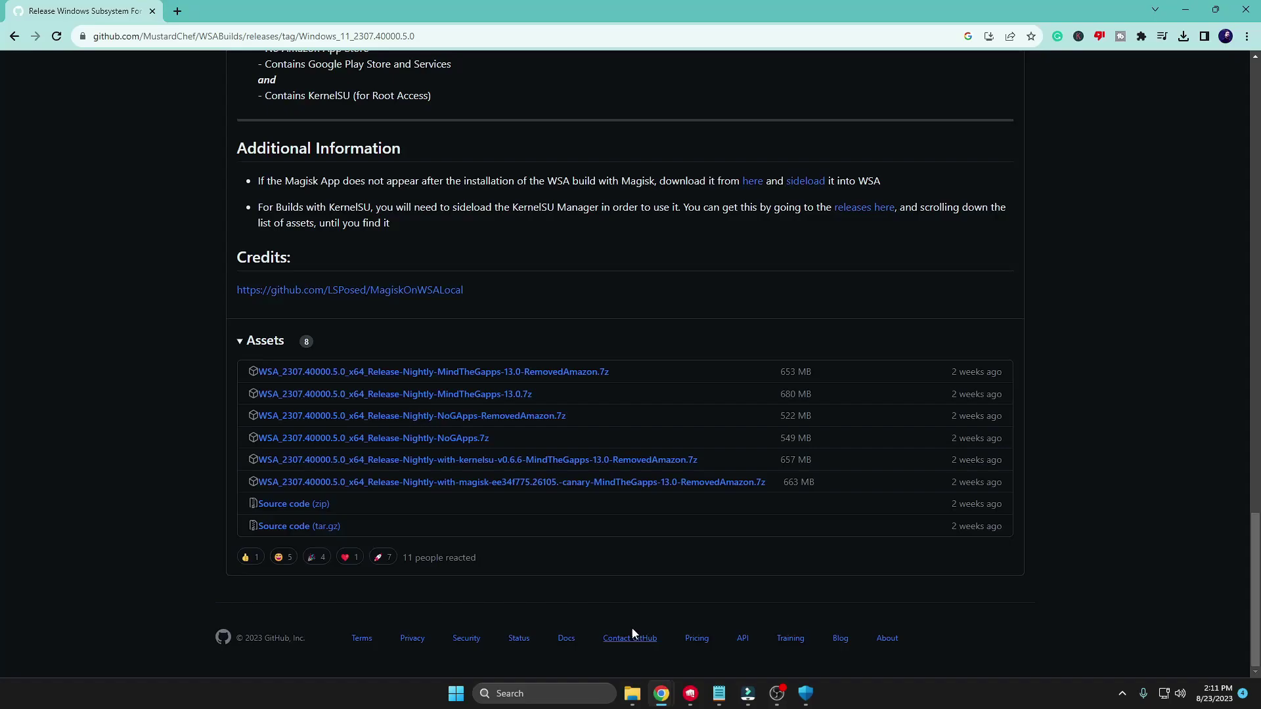
pyautogui.scroll(10, 504, 271)
pyautogui.scroll(10, 503, 270)
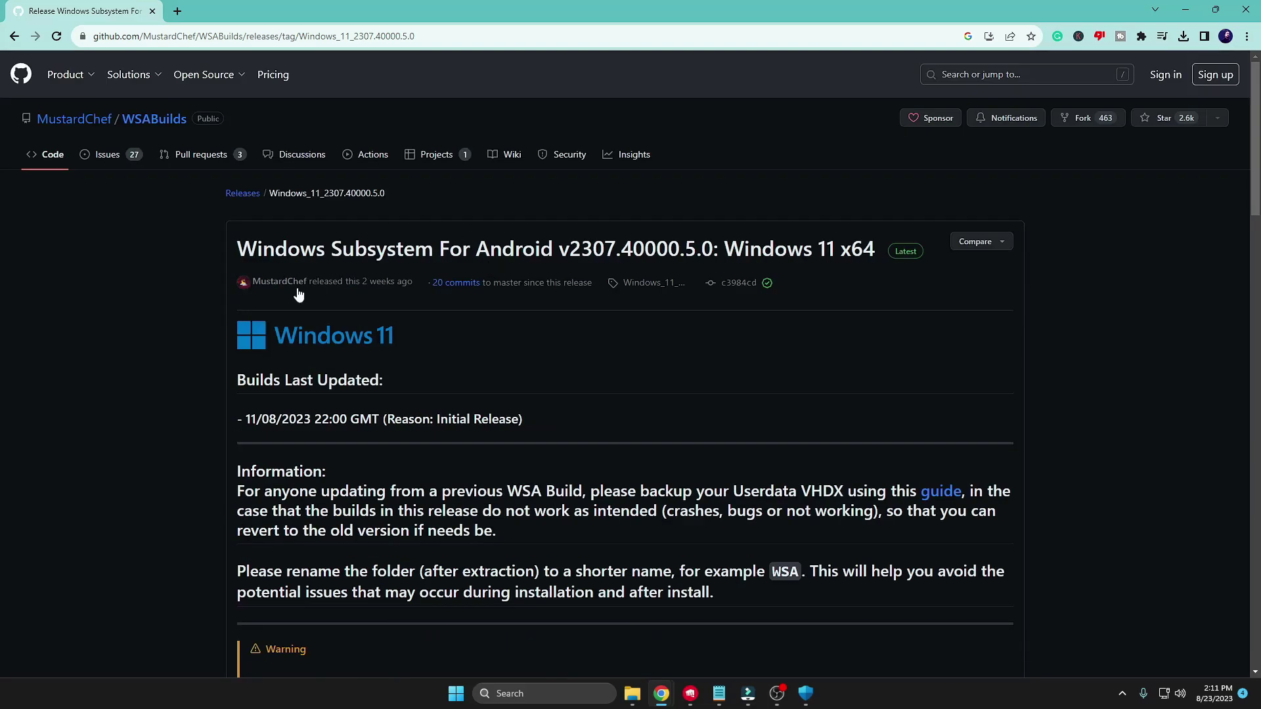
pyautogui.scroll(-20, 378, 306)
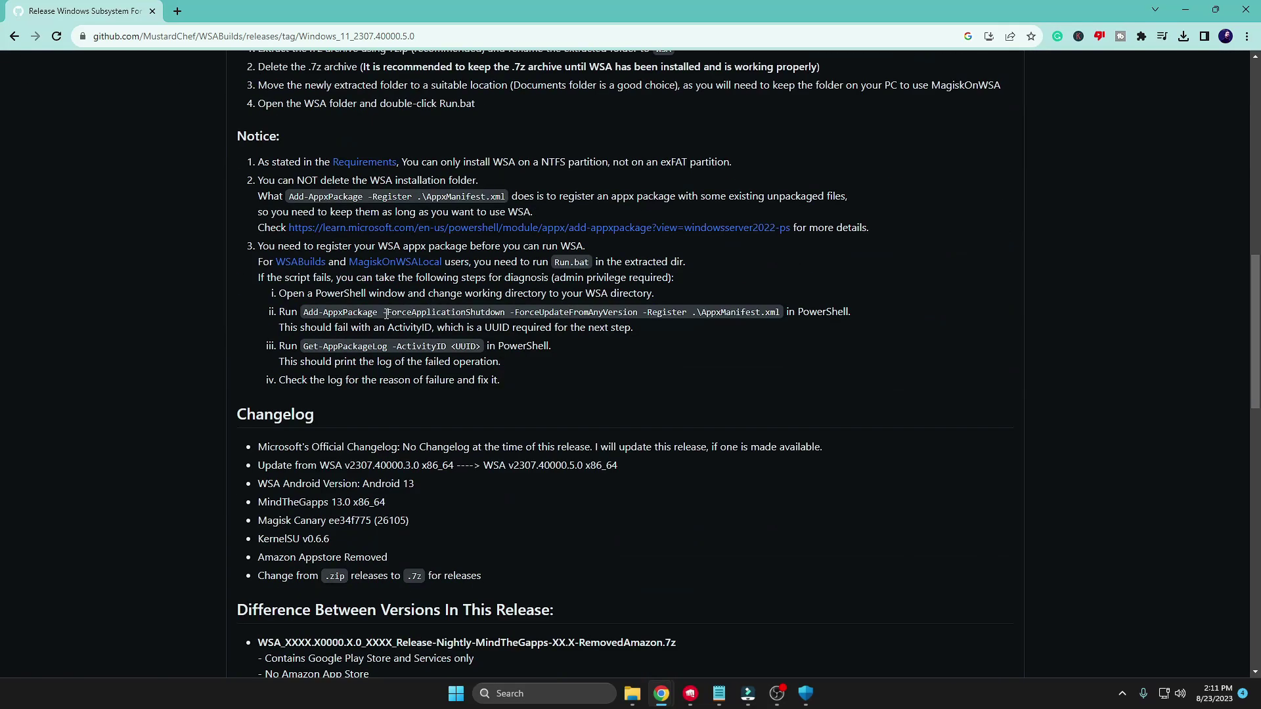
pyautogui.scroll(-2, 385, 318)
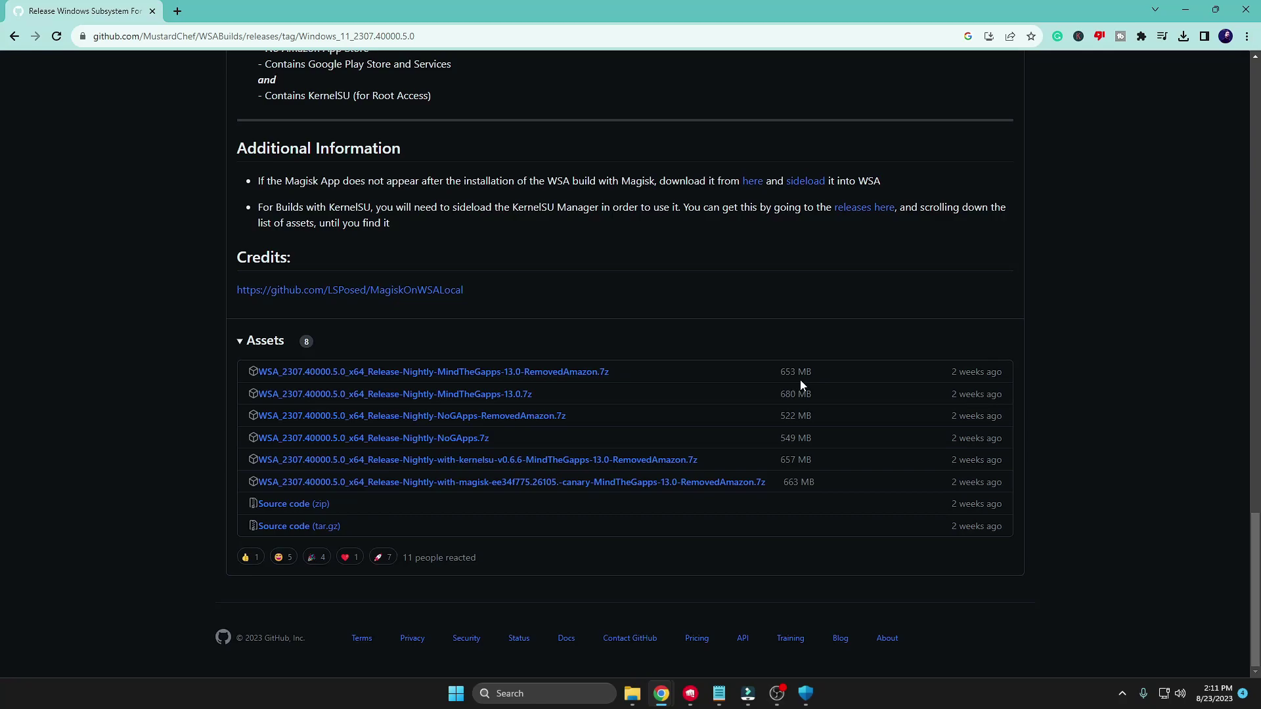
# Locate the downloaded WSA archive and extract it with WinRAR.
pyautogui.click(1183, 36)
pyautogui.click(1145, 92)
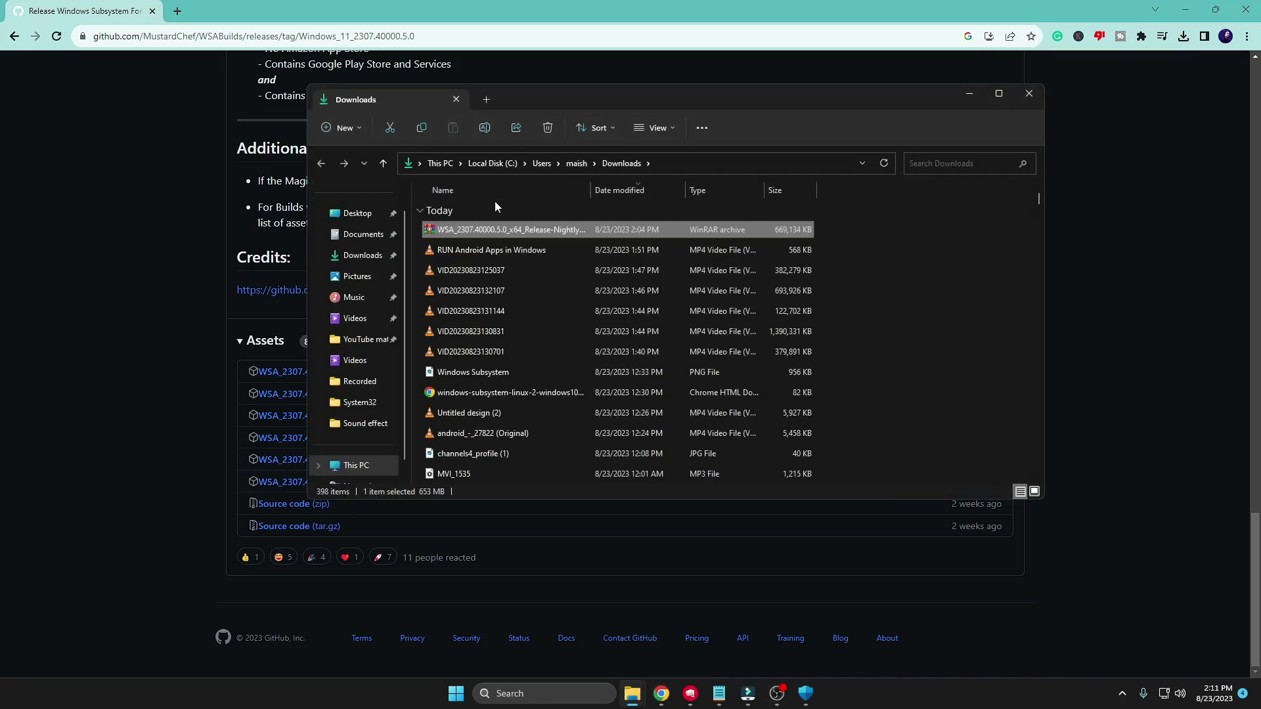
pyautogui.rightClick(476, 230)
pyautogui.moveTo(538, 403)
pyautogui.click(716, 427)
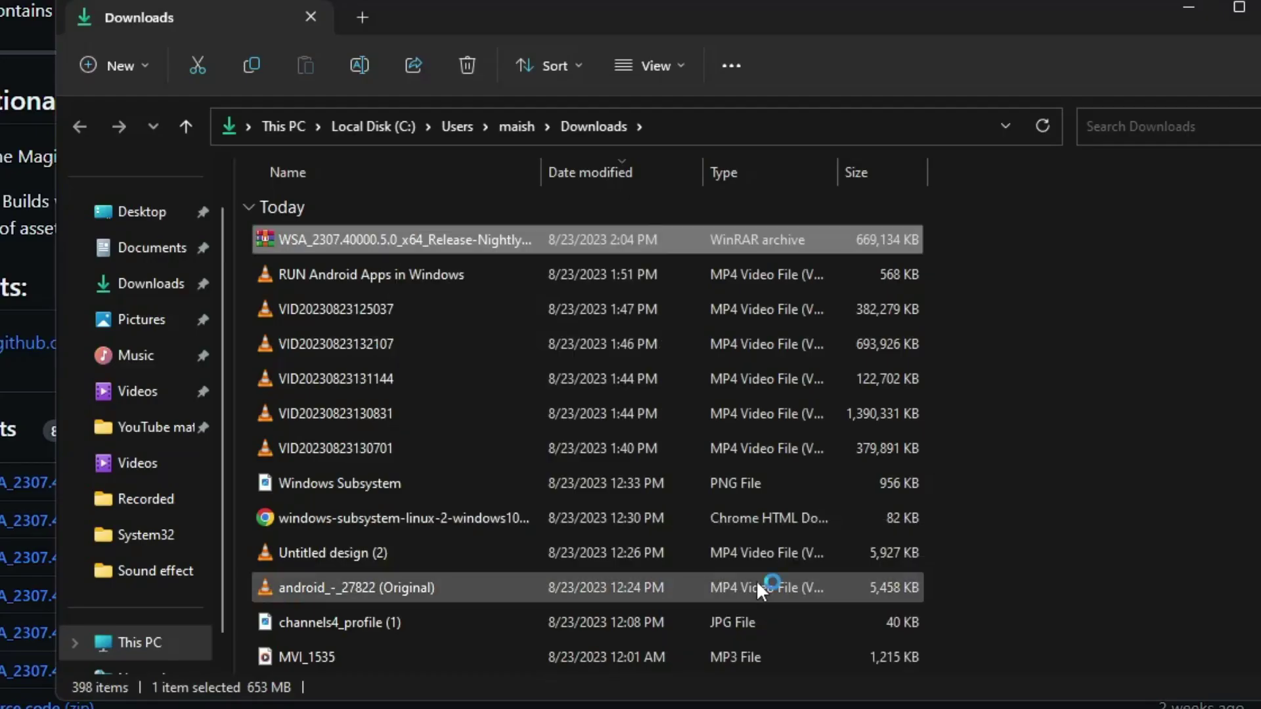
pyautogui.click(676, 314)
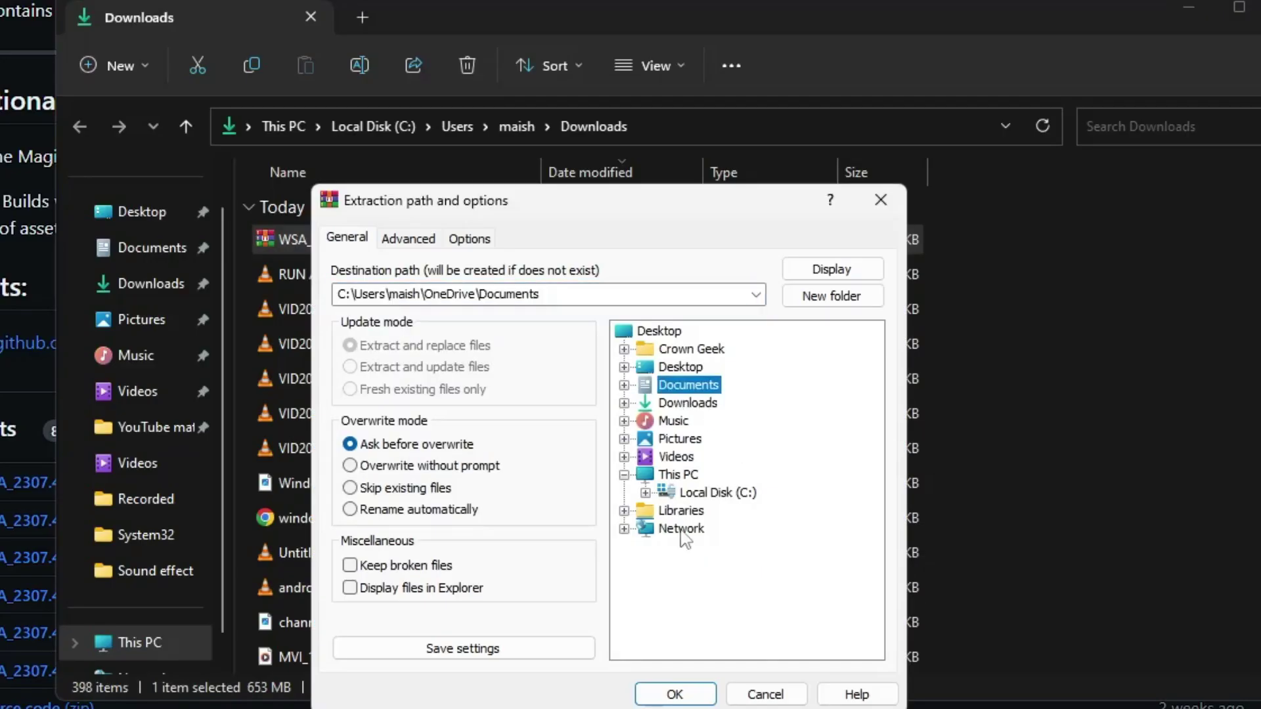
pyautogui.click(675, 694)
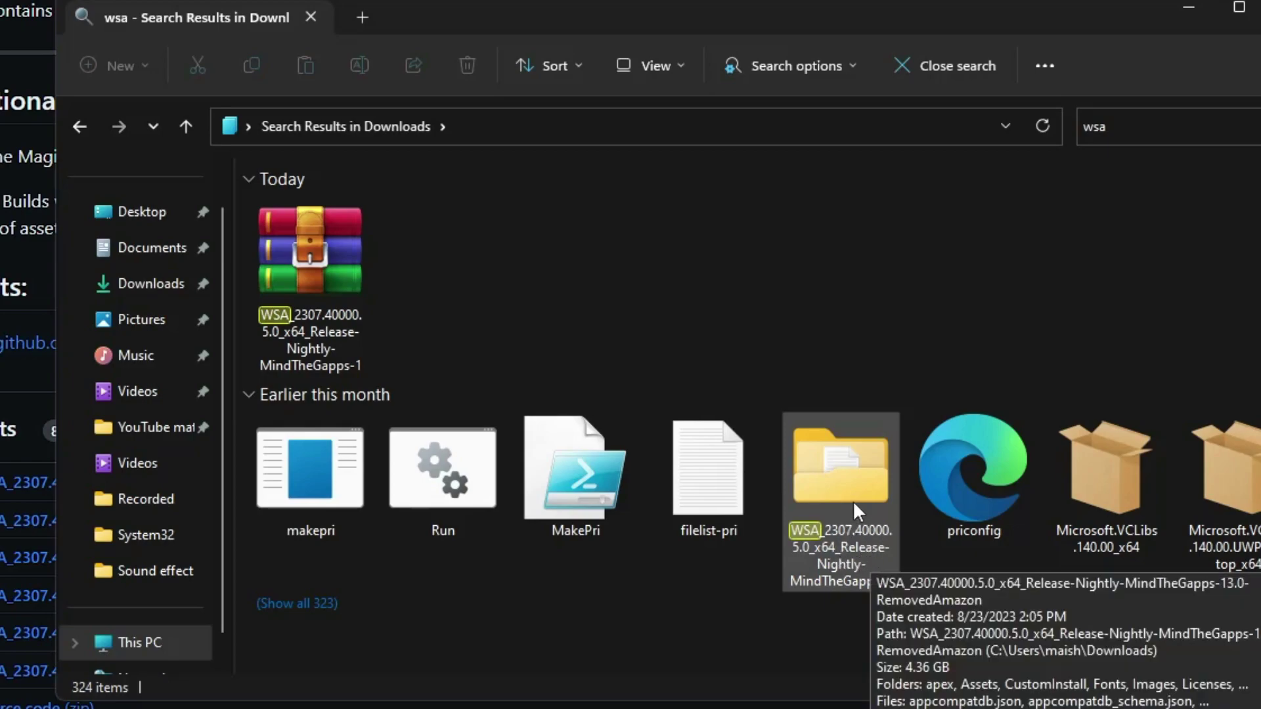
# In the extracted WSA folder, run the Install script with PowerShell.
pyautogui.doubleClick(849, 491)
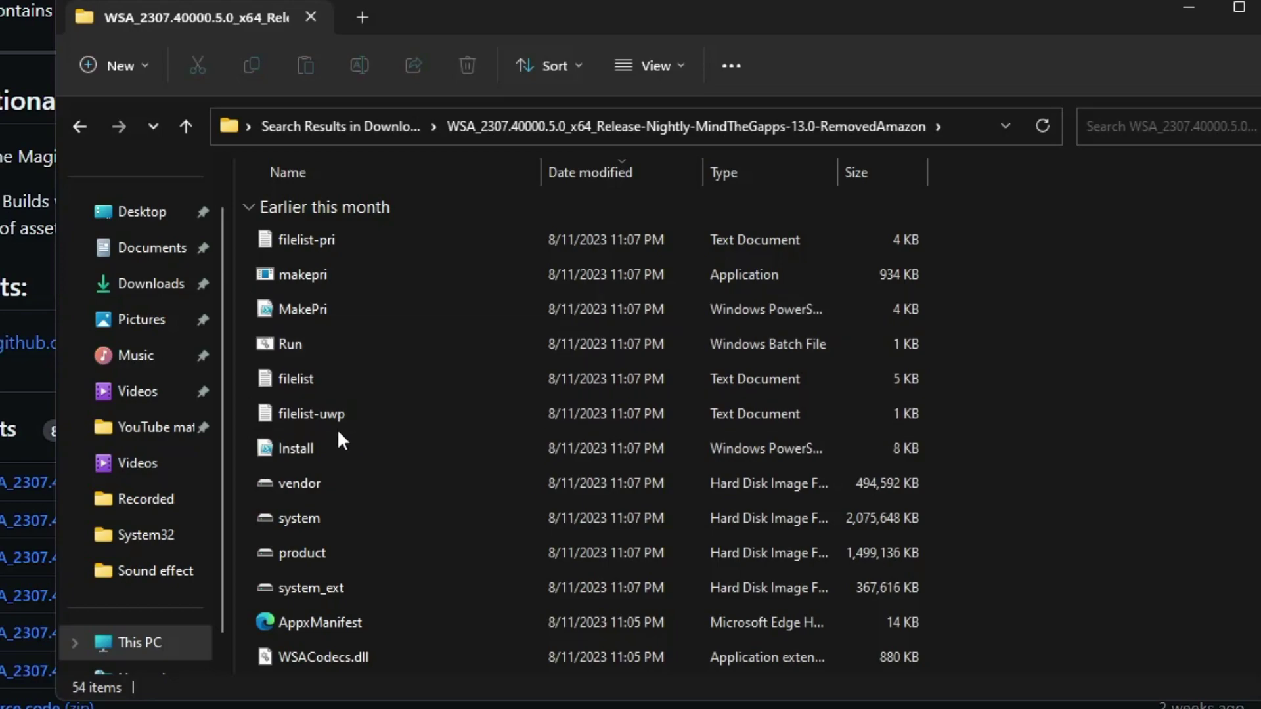
pyautogui.click(306, 451)
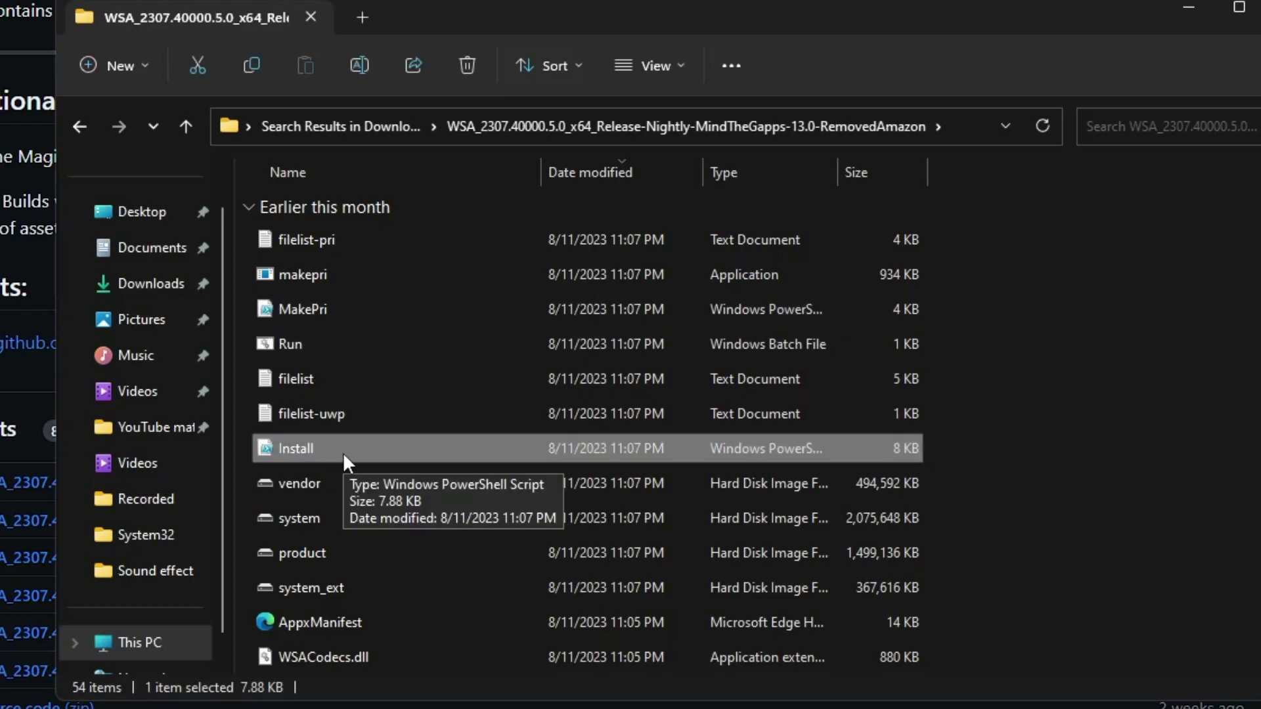
pyautogui.rightClick(335, 449)
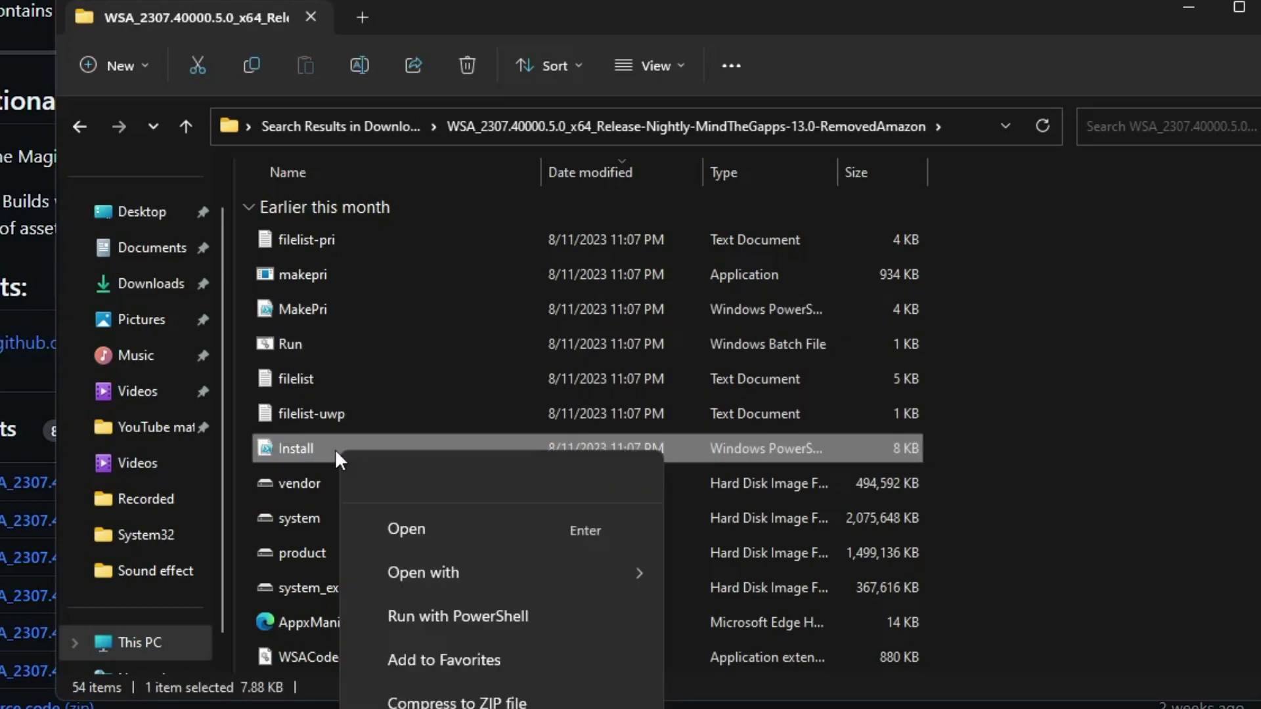
pyautogui.click(487, 595)
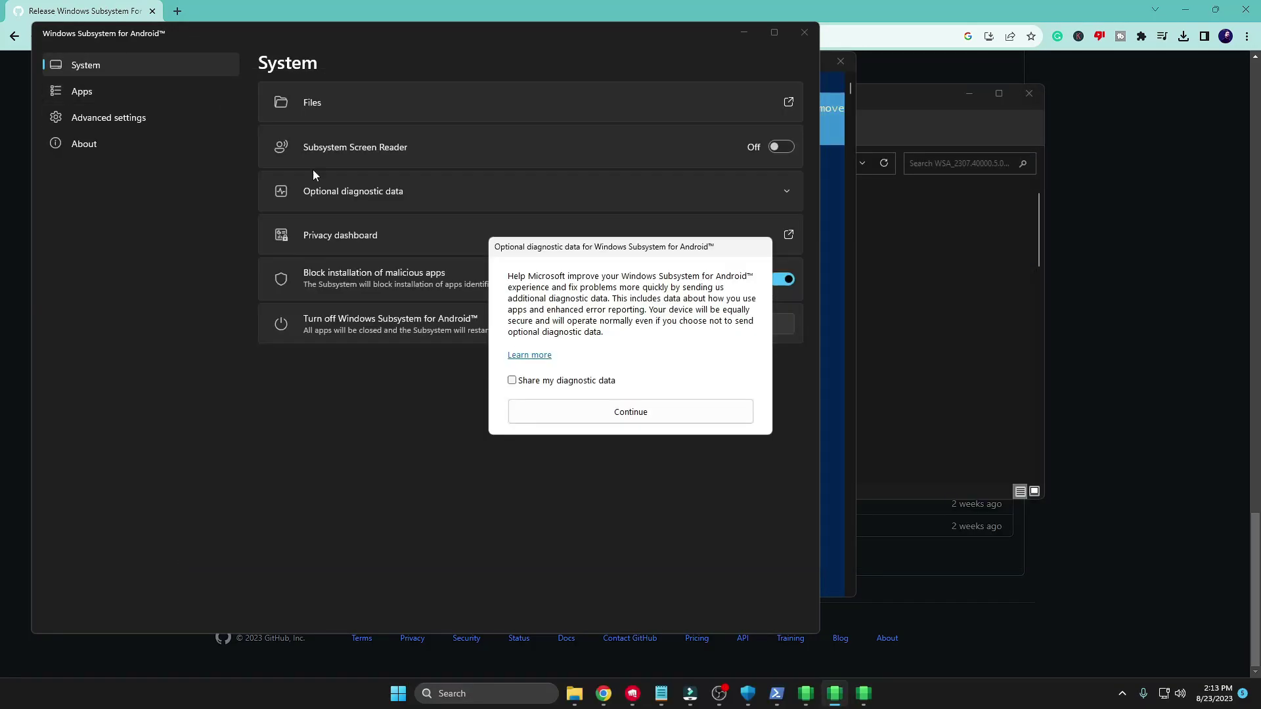
# Continue without sharing diagnostic data, then close WSA Settings and minimize Chrome around the Play Store window.
pyautogui.click(631, 414)
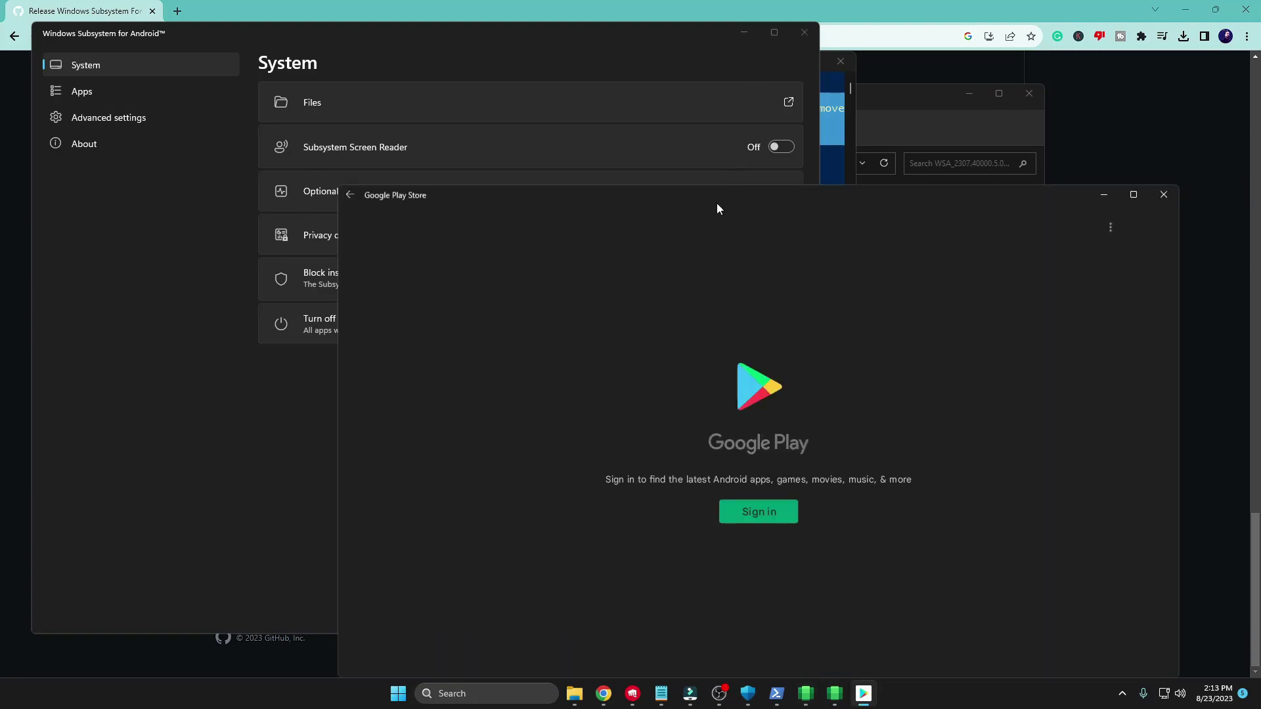
pyautogui.moveTo(711, 204); pyautogui.dragTo(625, 106)
pyautogui.click(744, 32)
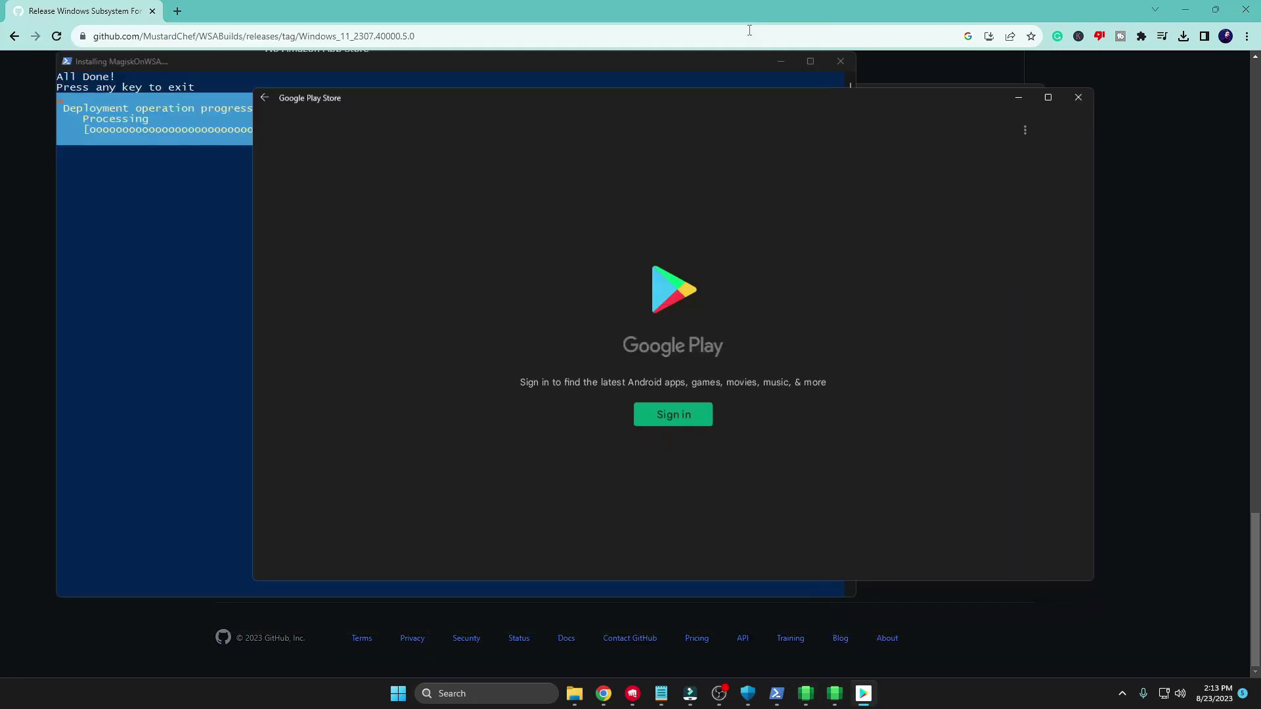
pyautogui.click(1189, 10)
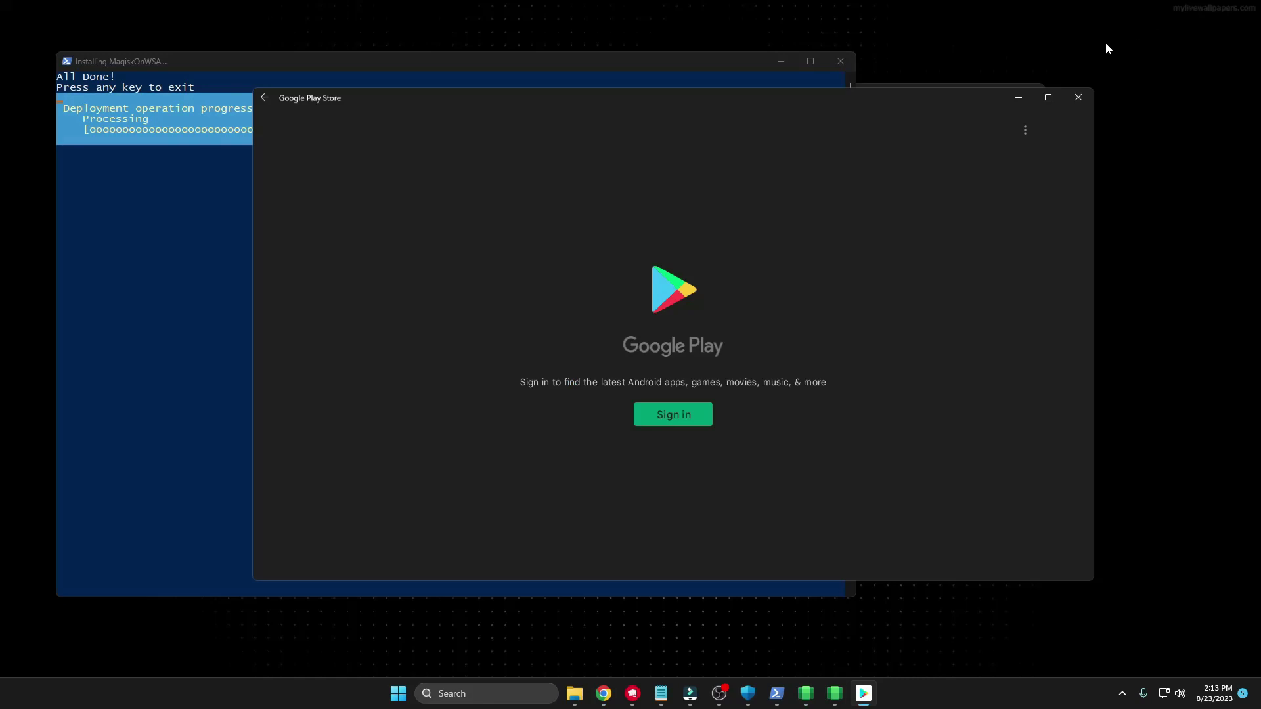
# Clear PowerShell and File Explorer from the desktop and accept Google's terms to finish signing in.
pyautogui.click(789, 61)
pyautogui.moveTo(884, 112); pyautogui.dragTo(723, 113)
pyautogui.click(971, 93)
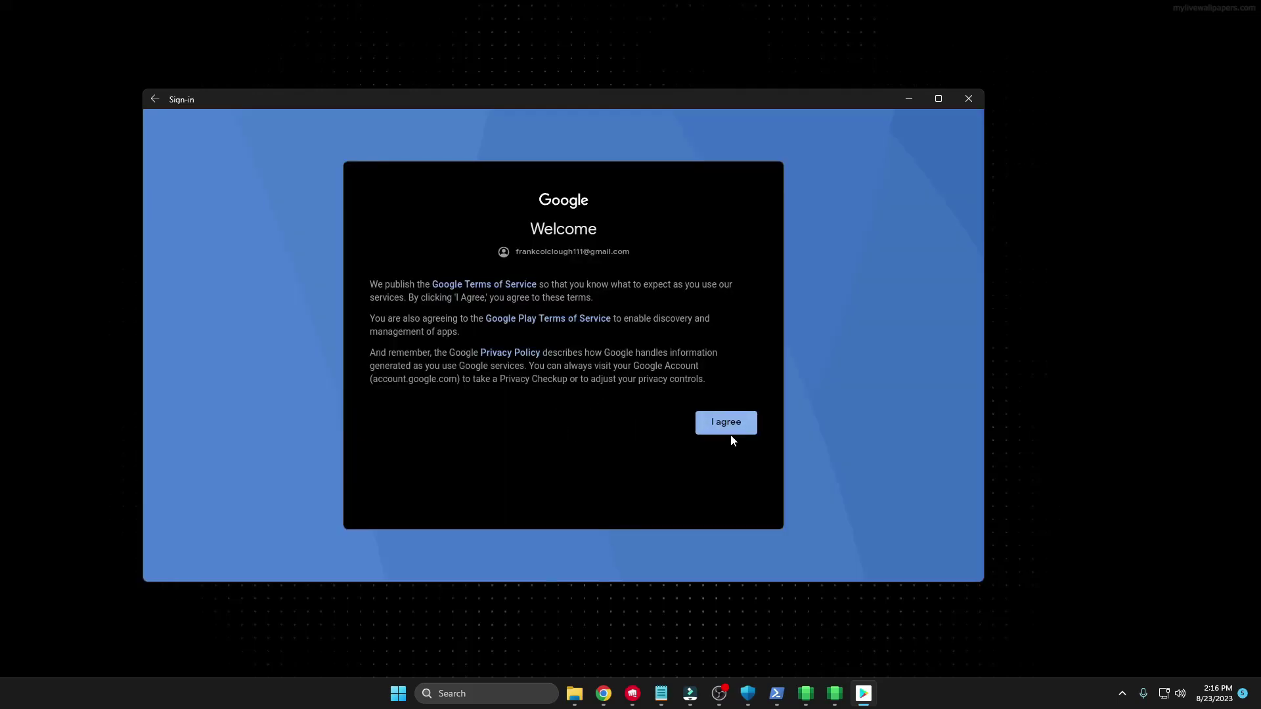
pyautogui.click(729, 428)
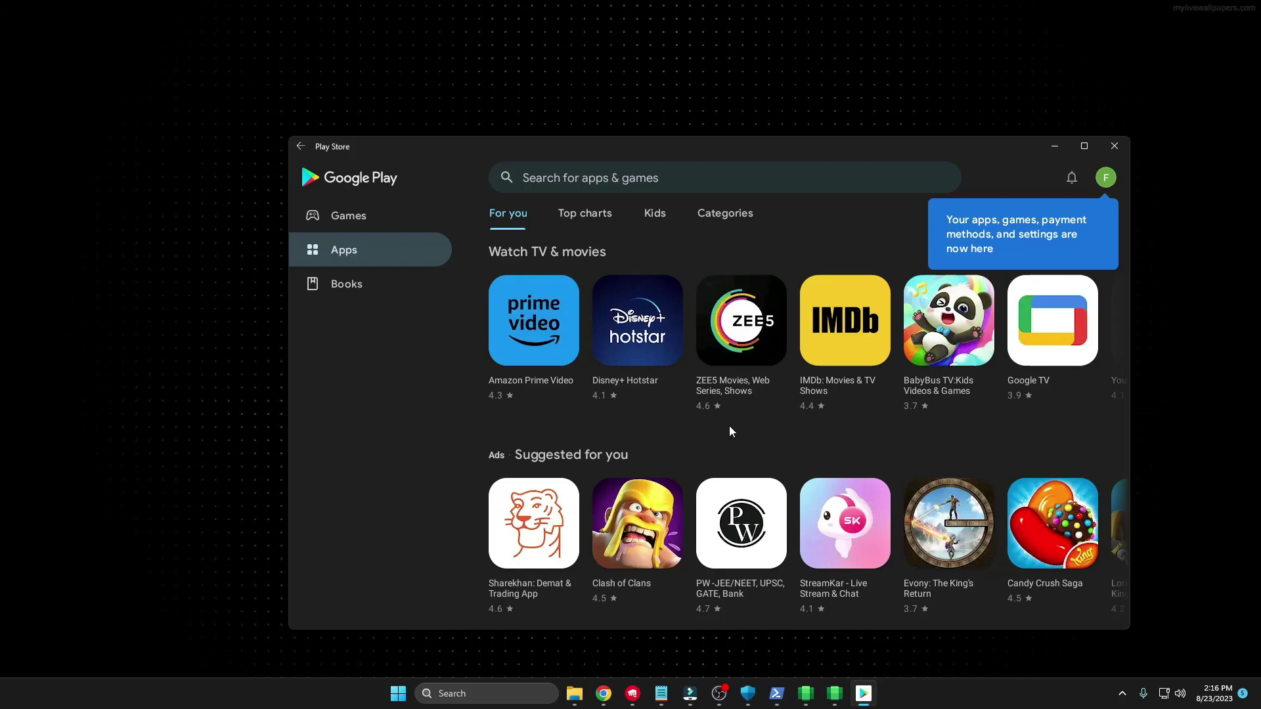
# Reposition the Play Store window and preview, then dismiss, the ZEE5 quick info card.
pyautogui.moveTo(955, 149); pyautogui.dragTo(837, 100)
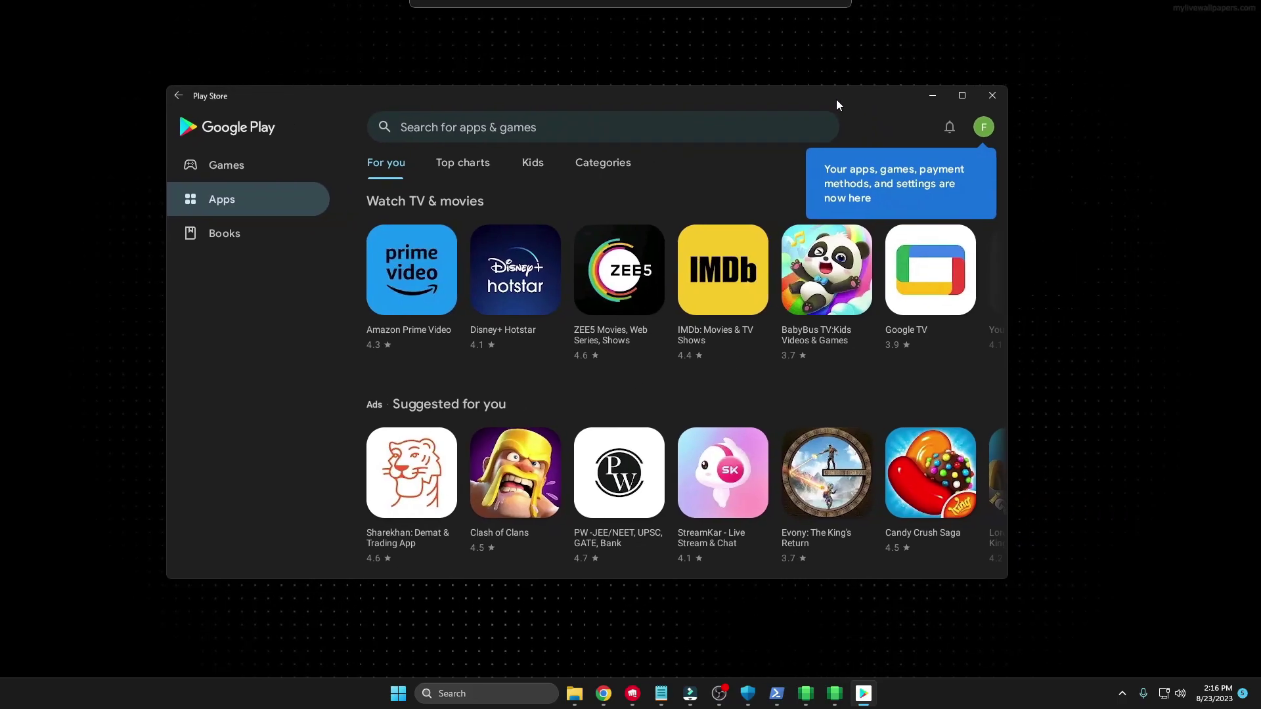
pyautogui.rightClick(600, 286)
pyautogui.click(358, 397)
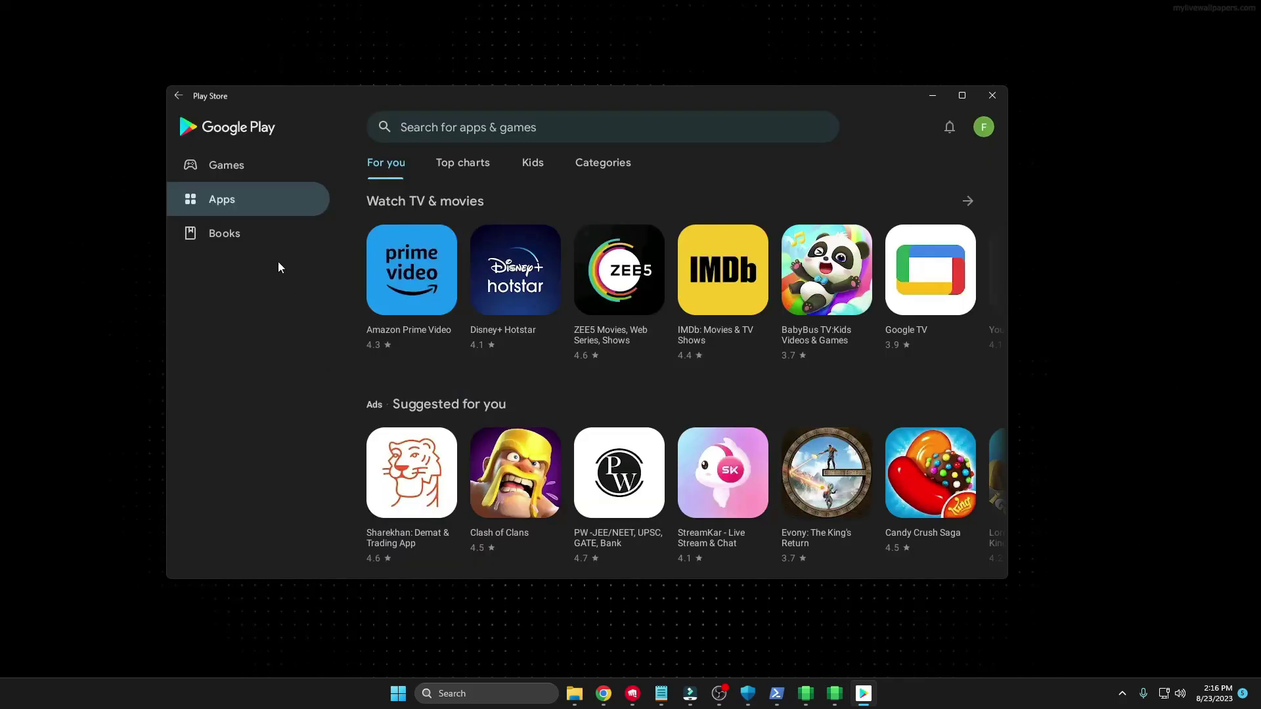
# Find FIFA Soccer in the Games section and install it.
pyautogui.click(228, 168)
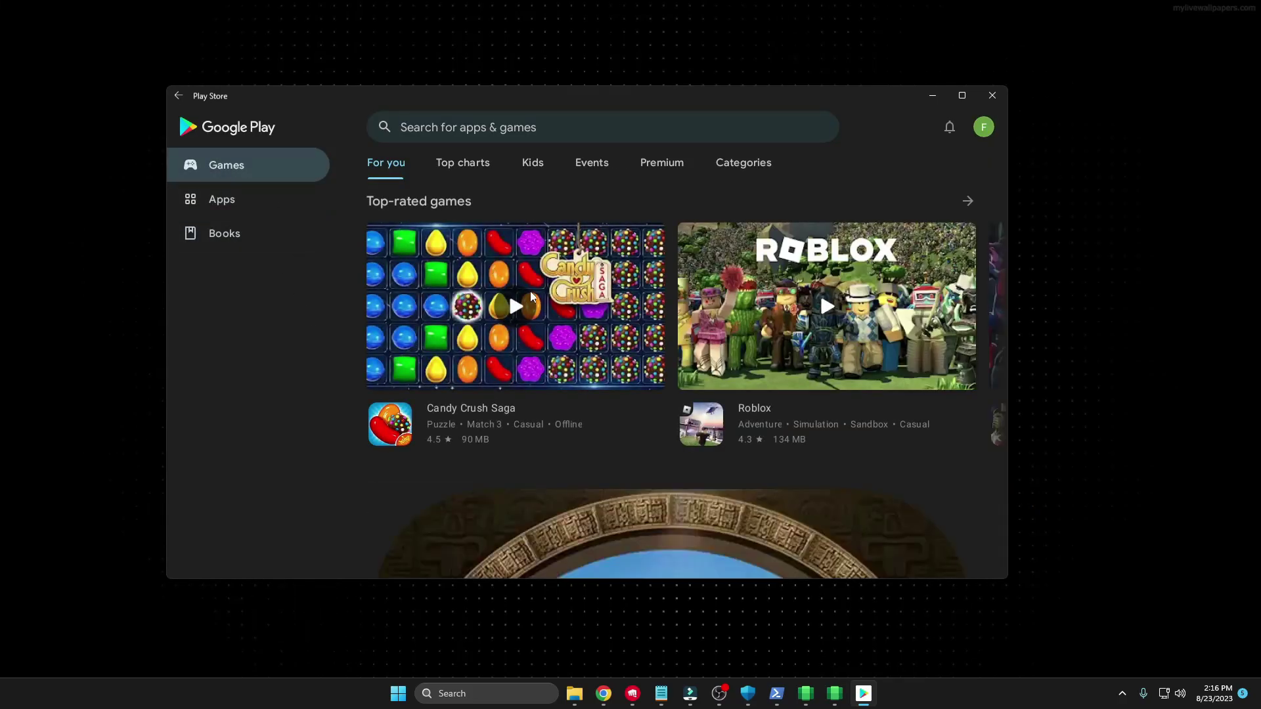
pyautogui.scroll(-5, 716, 305)
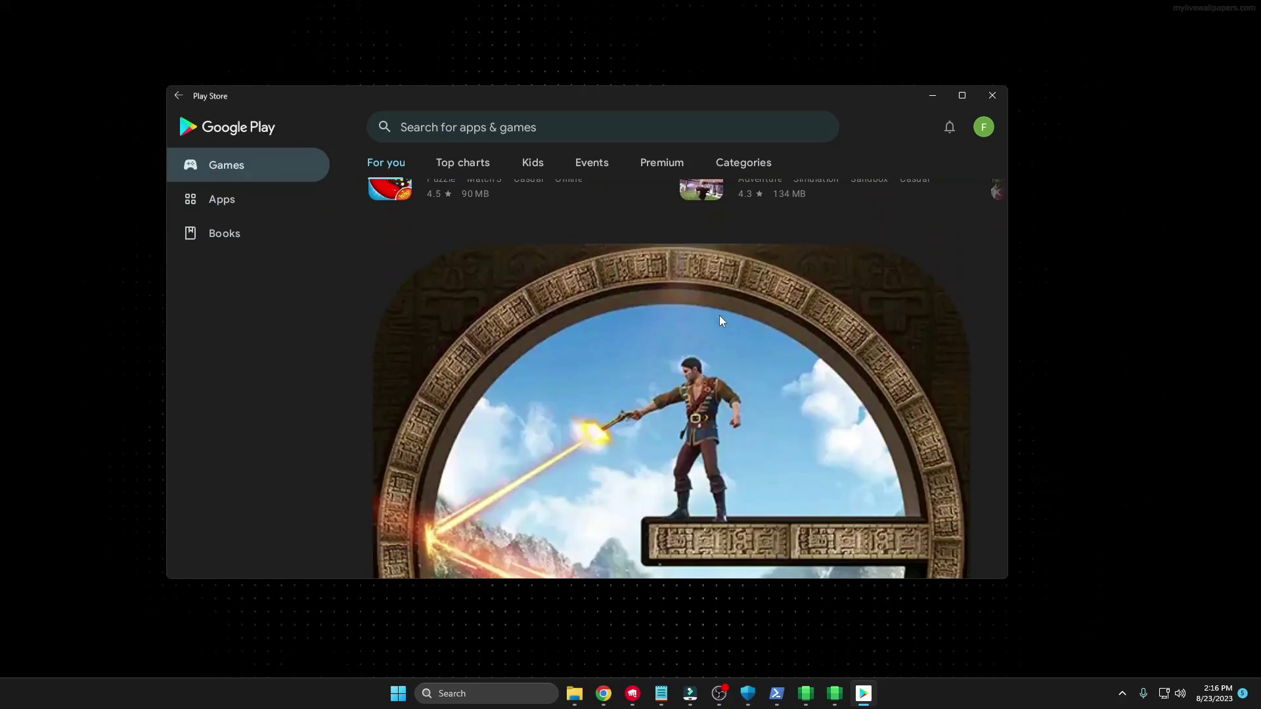
pyautogui.scroll(-10, 713, 320)
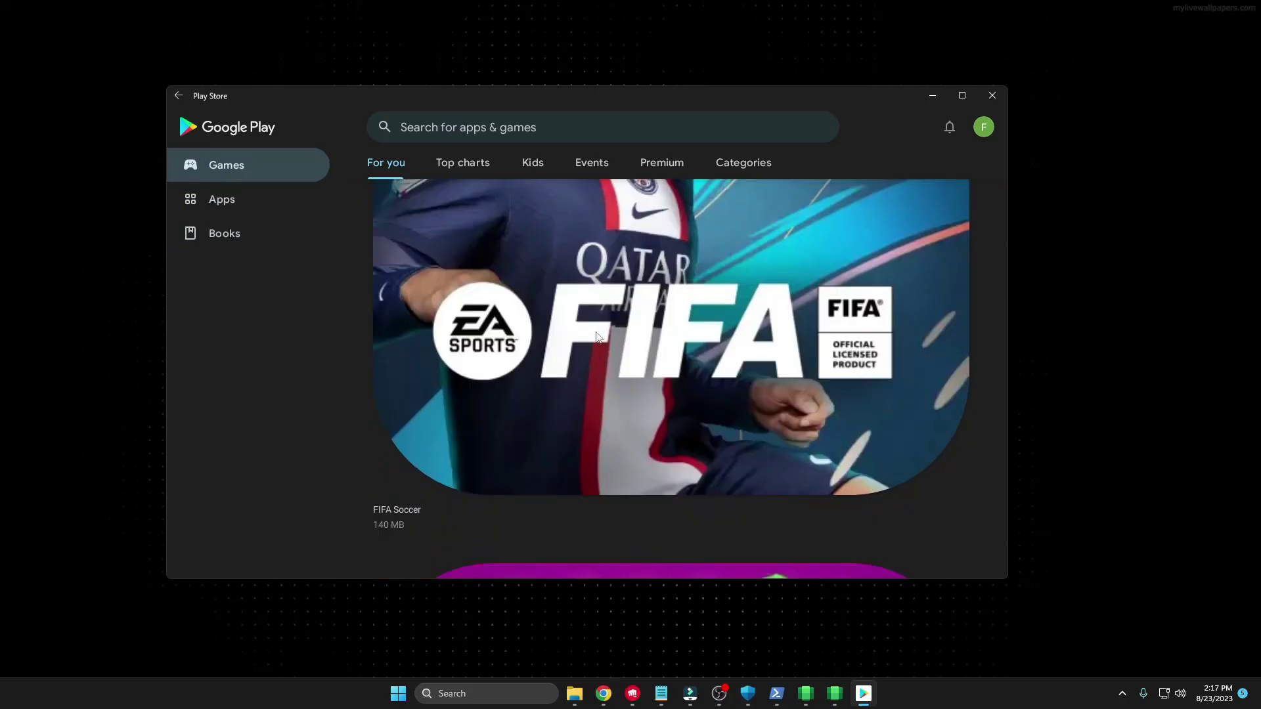
pyautogui.click(597, 334)
pyautogui.click(786, 196)
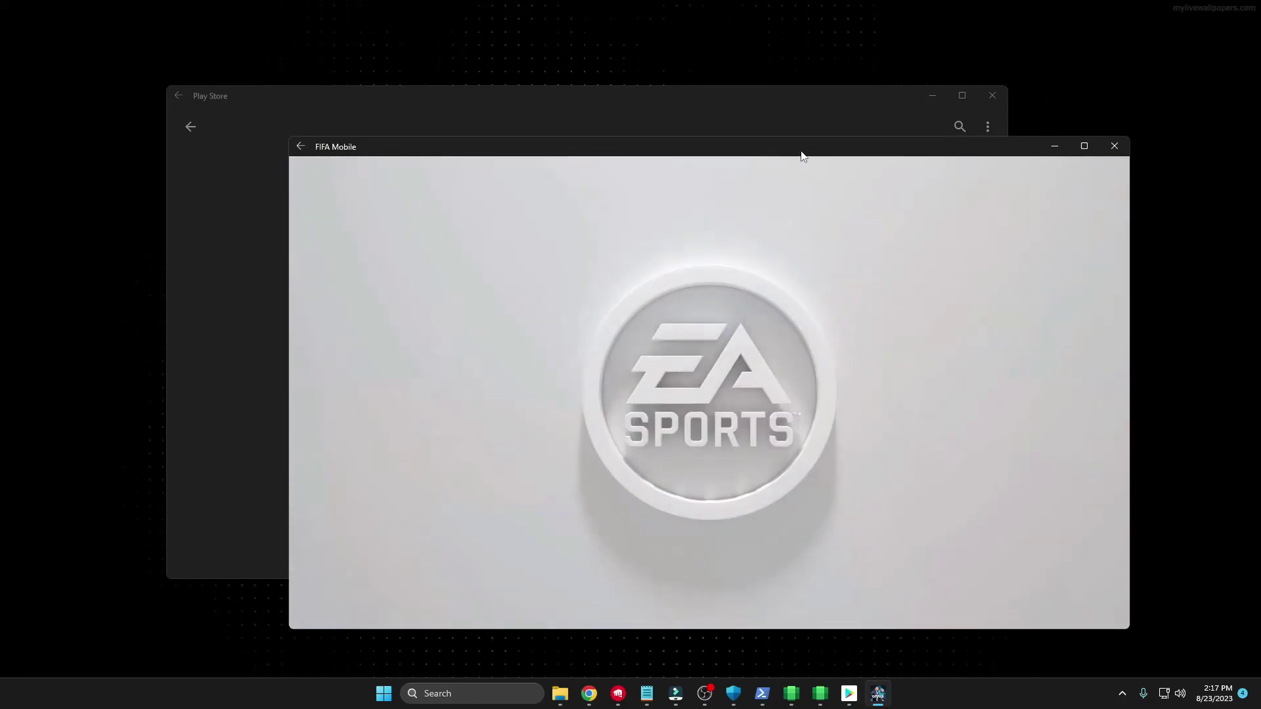
# Move the FIFA Mobile window up and left while the game loads.
pyautogui.moveTo(802, 154); pyautogui.dragTo(735, 125)
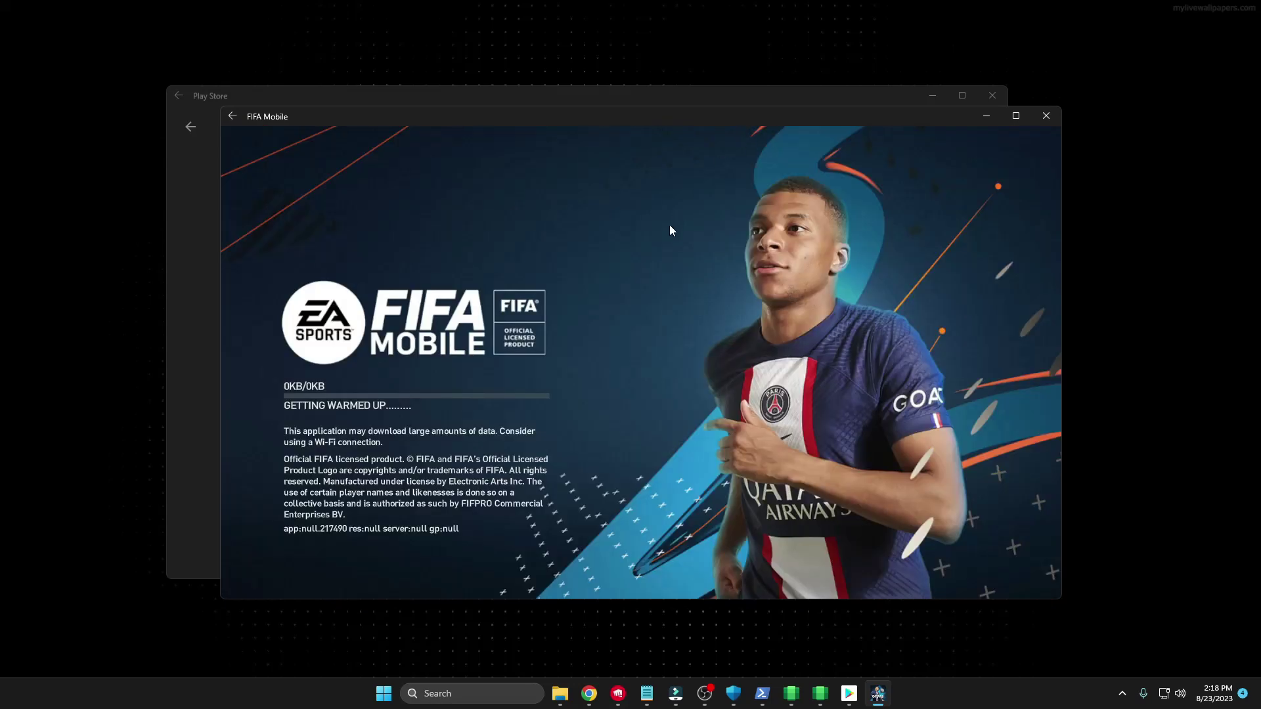